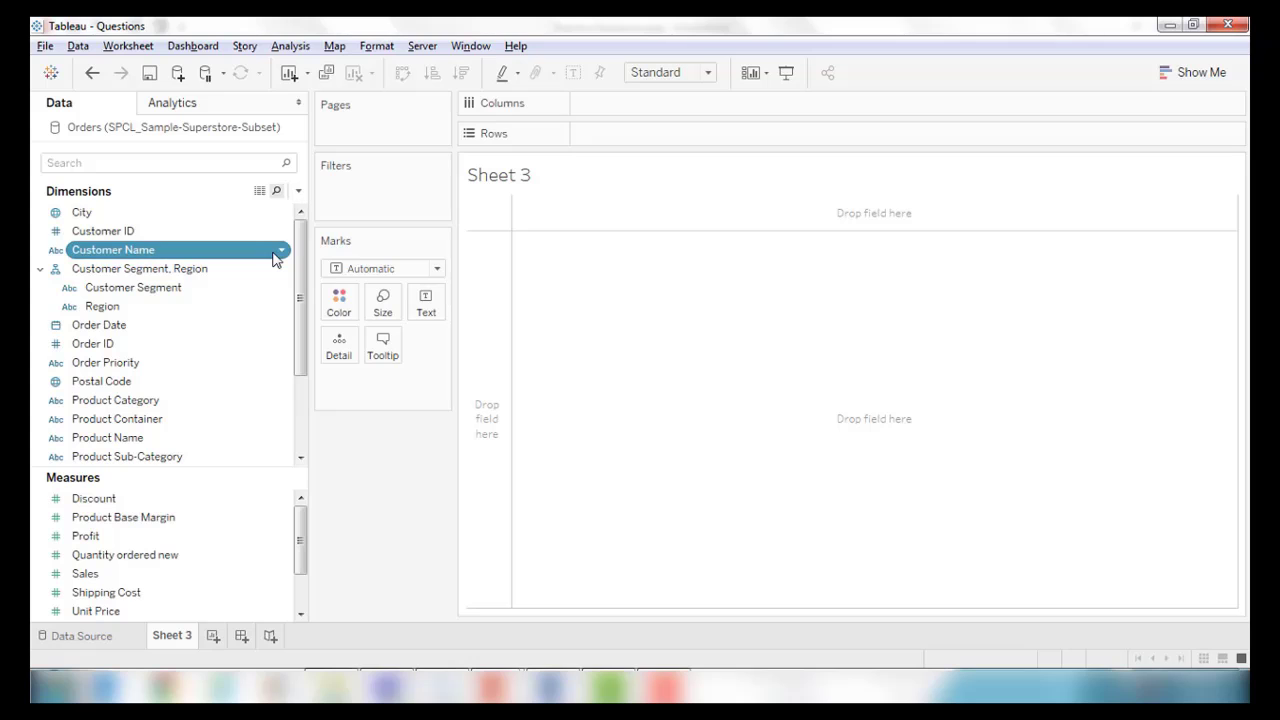
Start a new set from the Customer Name dimension and name it "Top 100 Sales Customers"
click(284, 254)
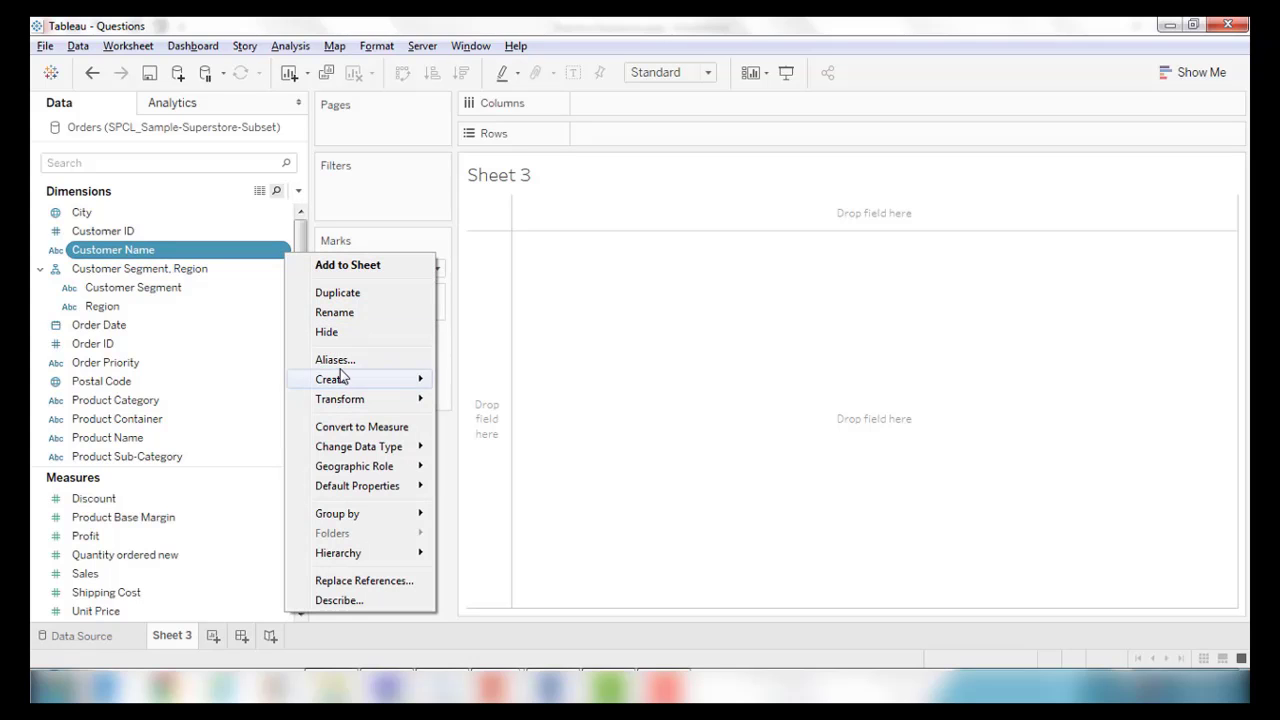
mouse_move(424, 387)
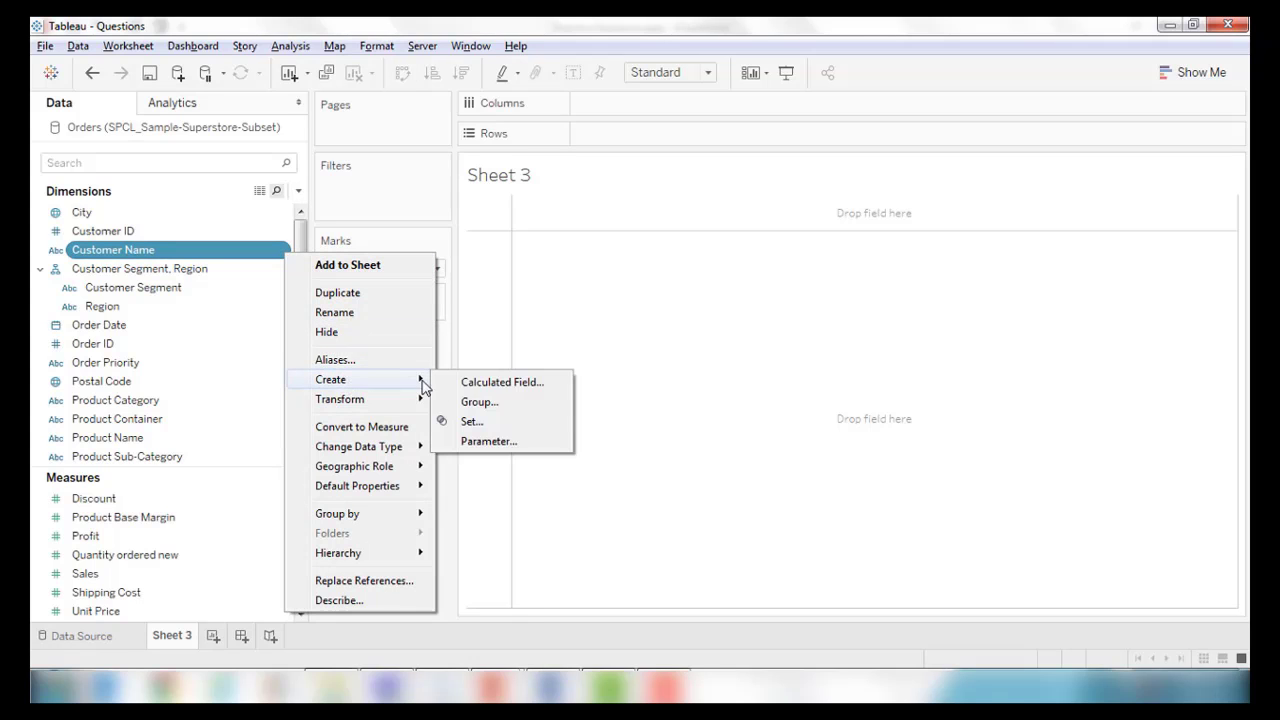
click(478, 422)
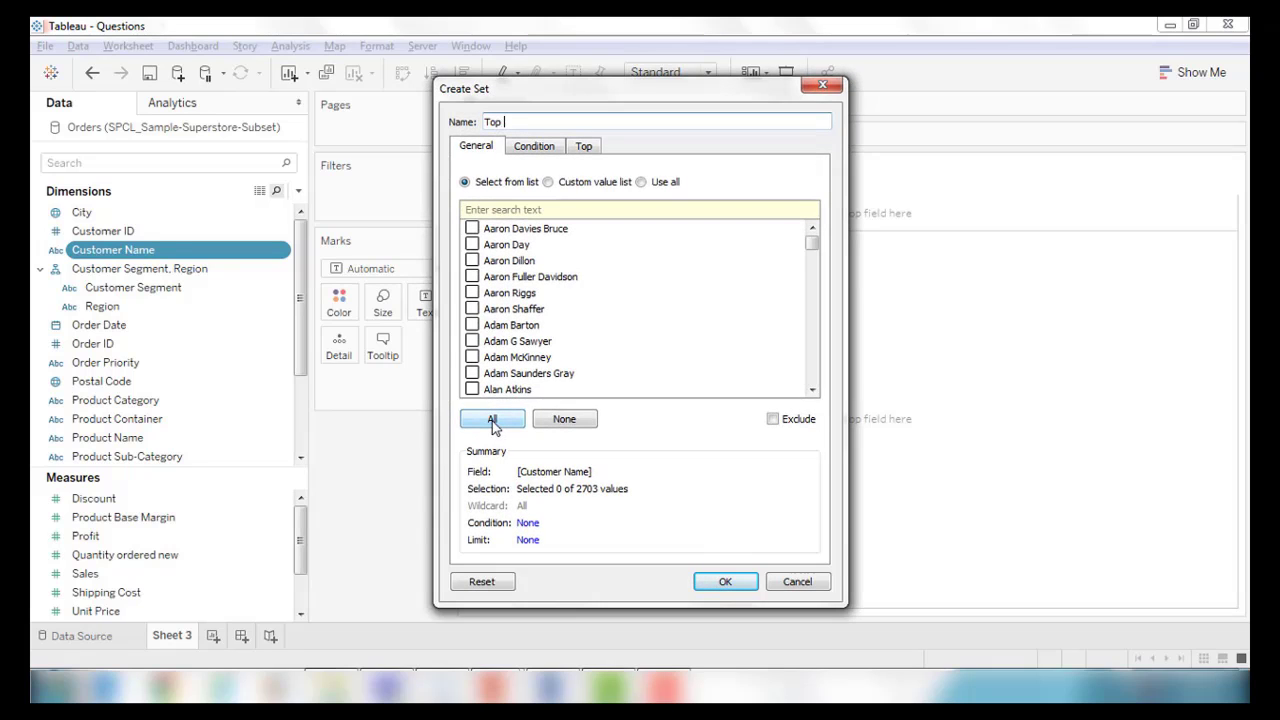
text(Top 100 Sales Customers)
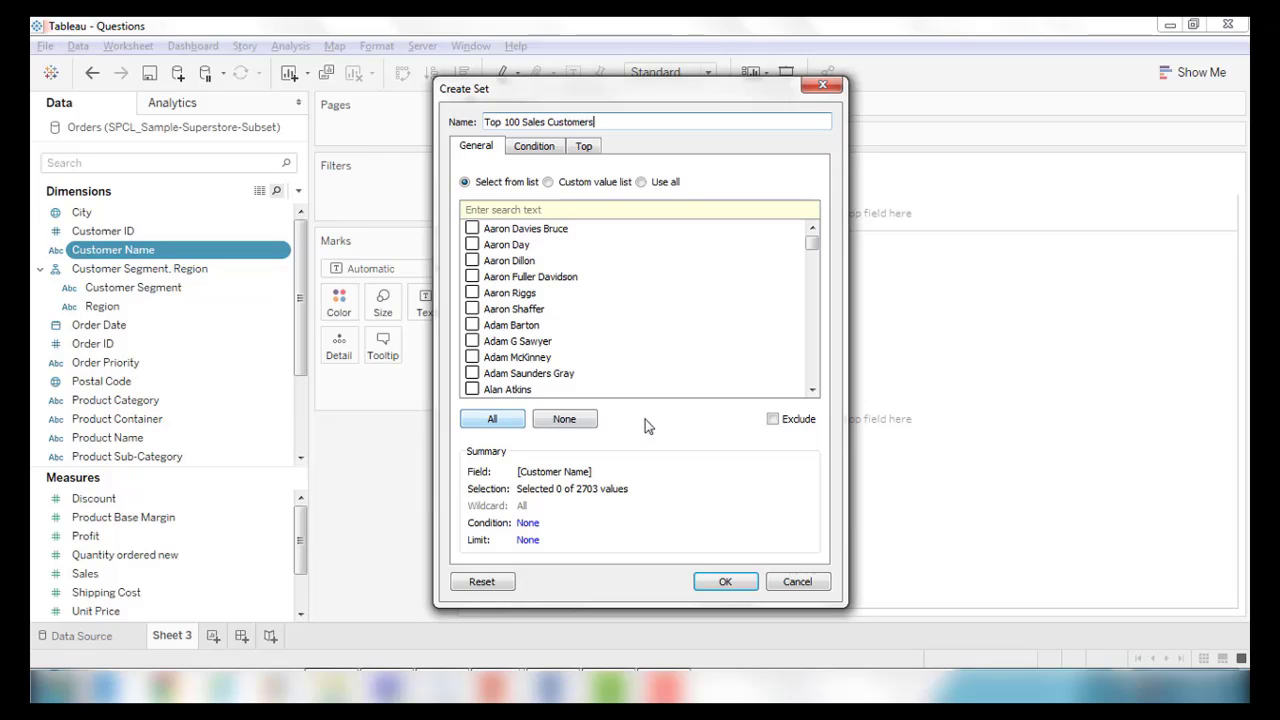
Limit the set to the top 100 by sum of Sales and create it
click(586, 146)
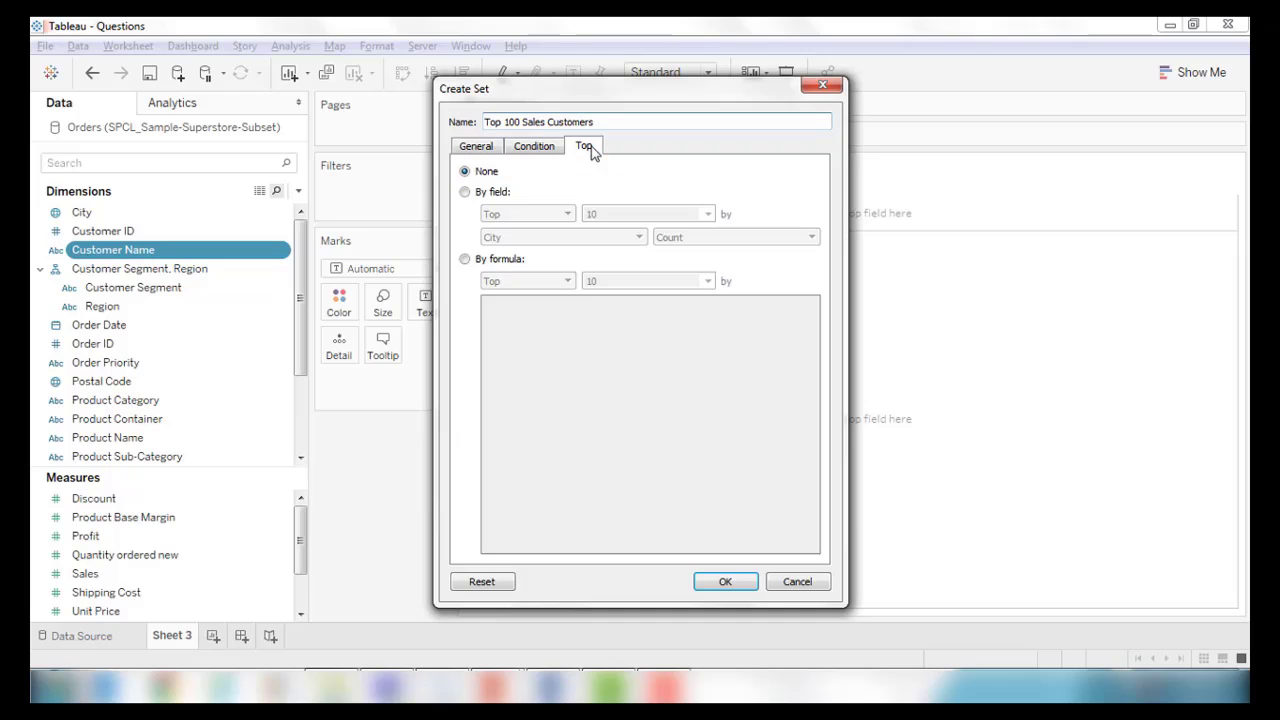
click(466, 192)
click(537, 215)
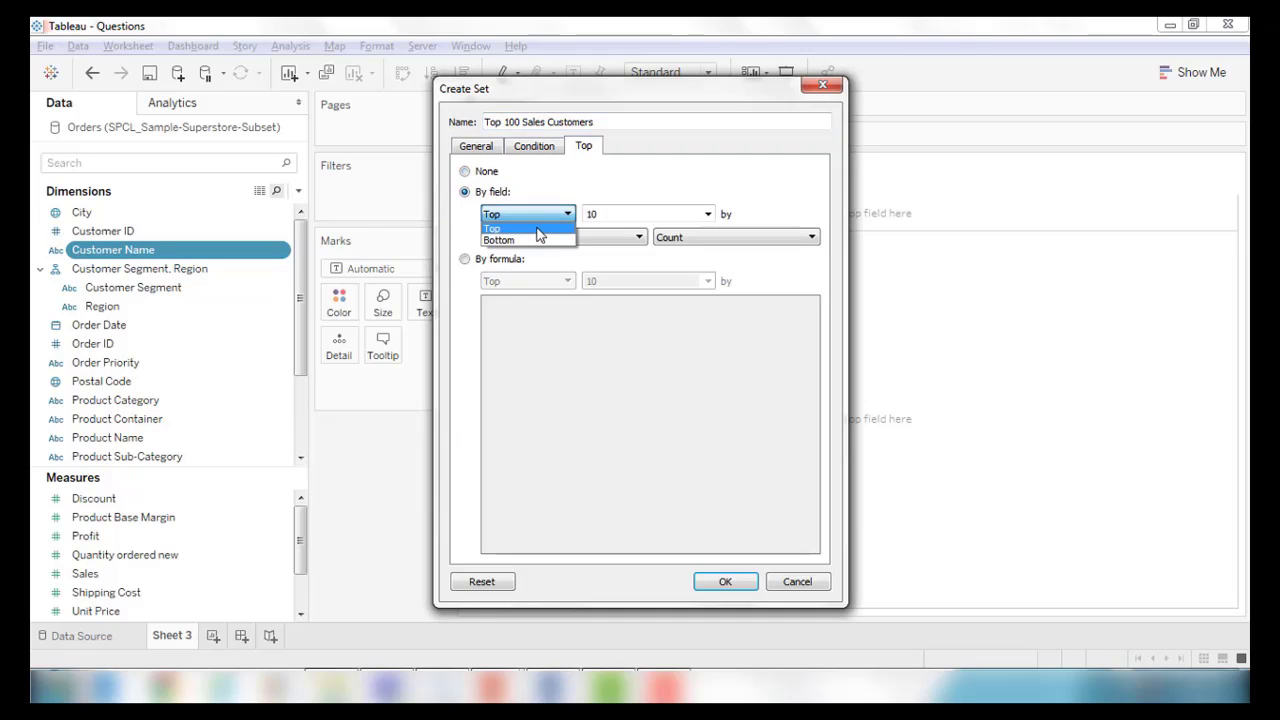
click(535, 228)
click(611, 215)
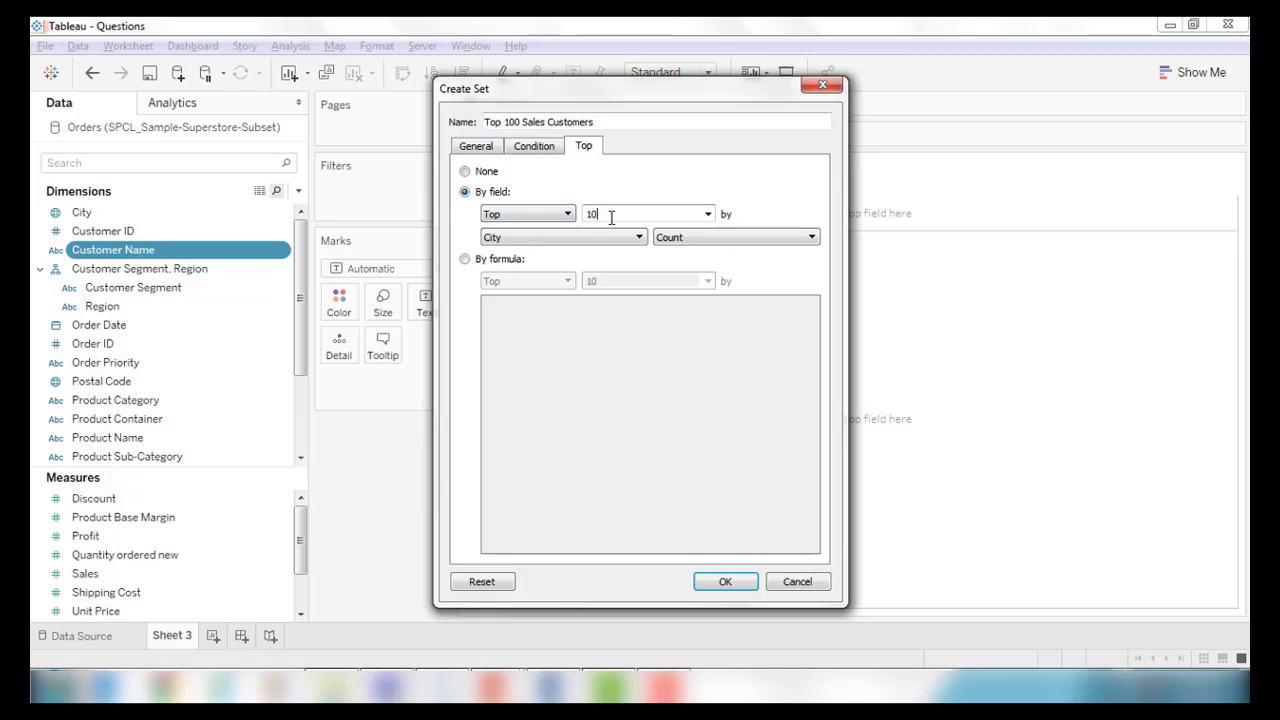
text(0)
click(605, 238)
text(s)
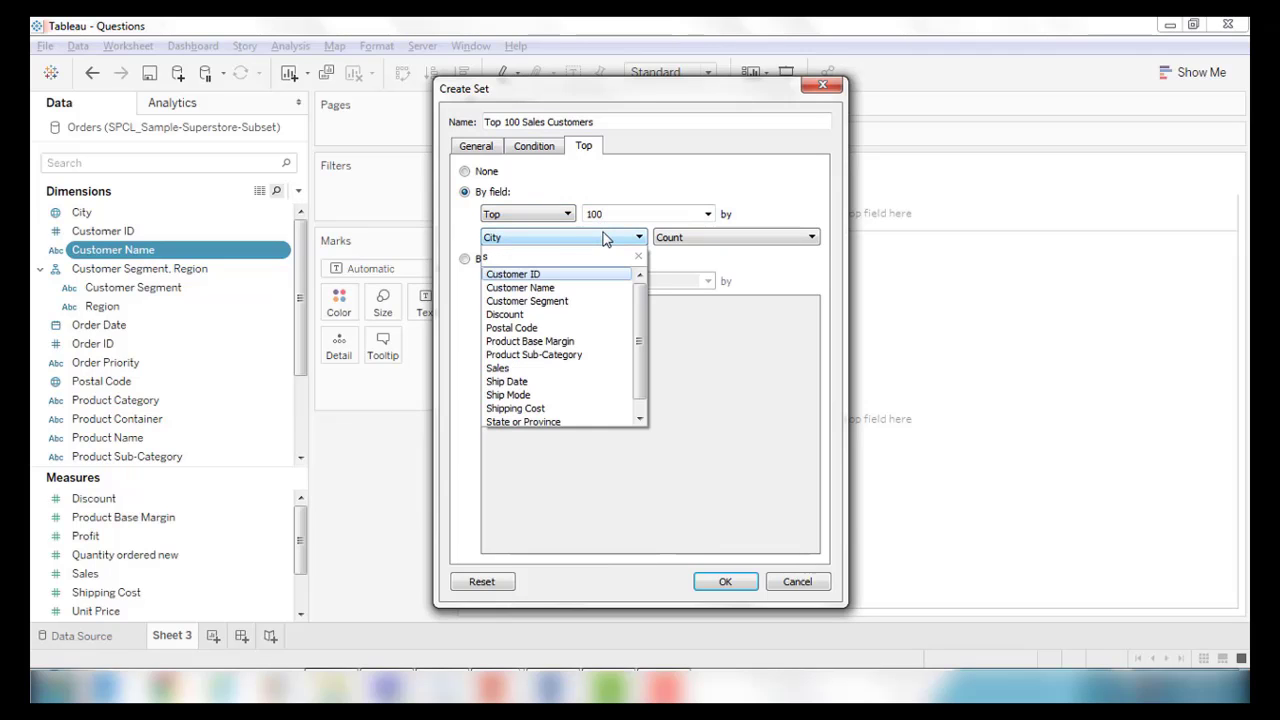
click(556, 368)
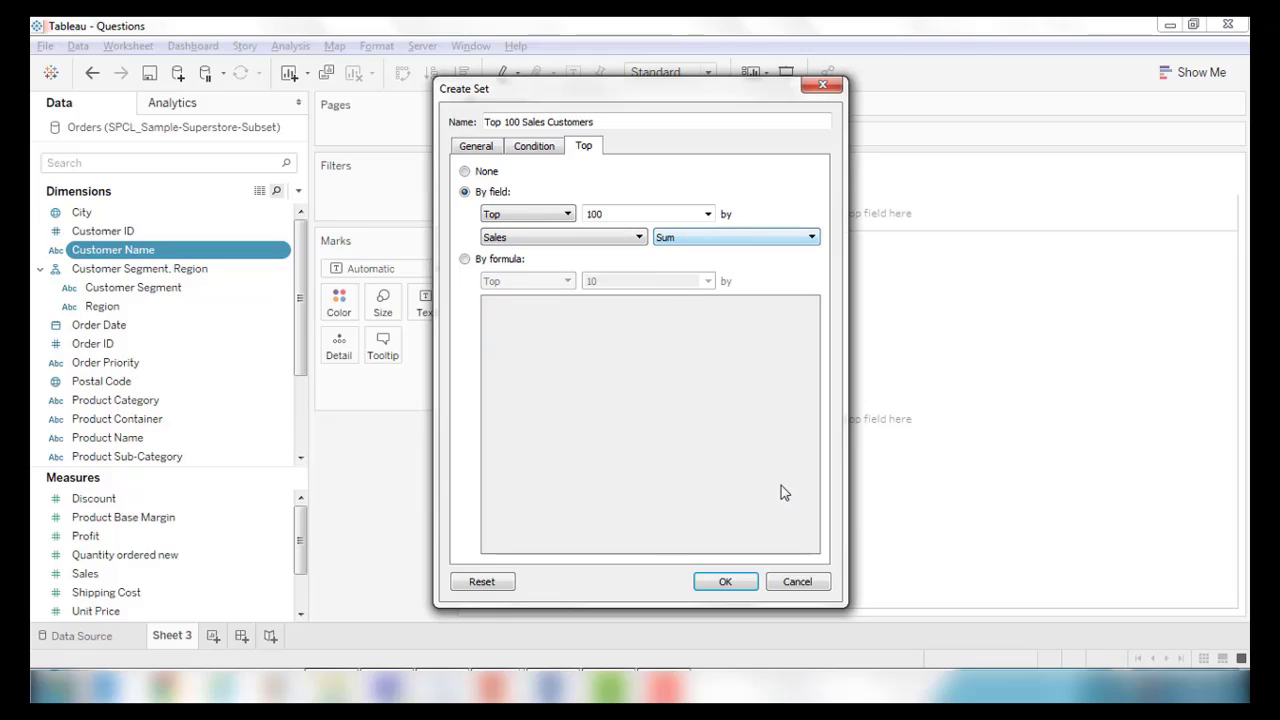
click(726, 583)
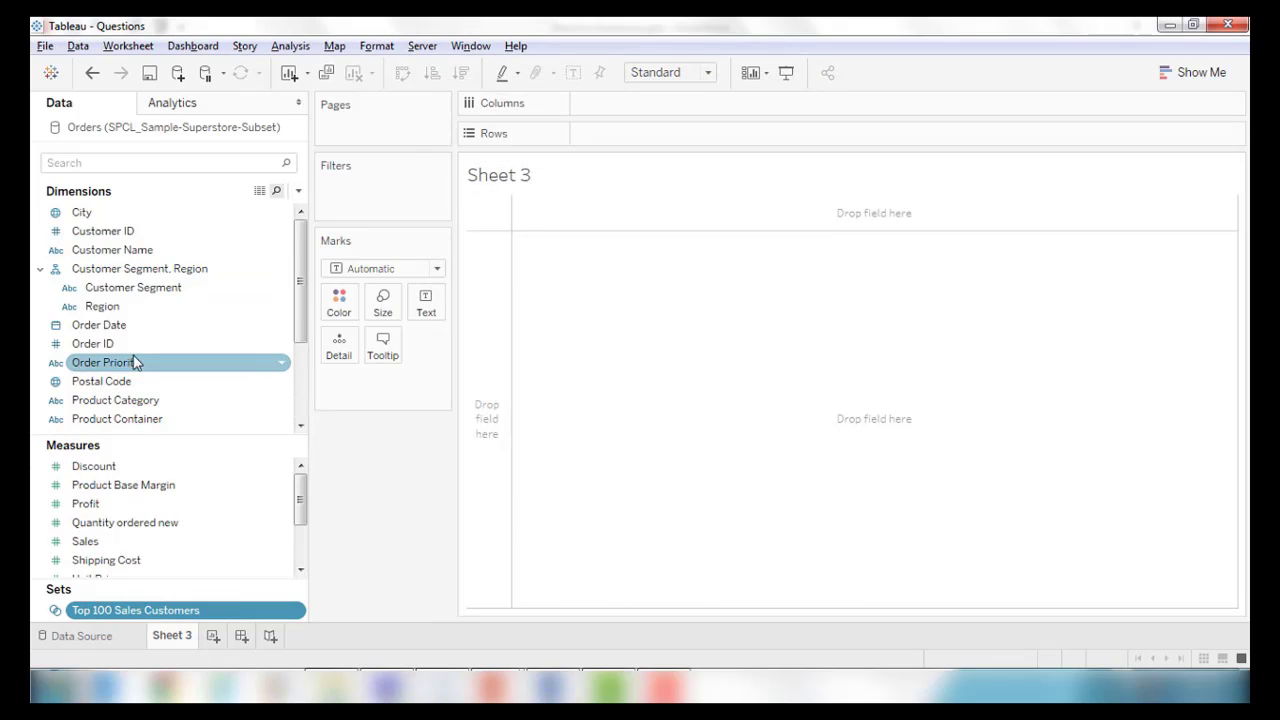
Find the Customer Name dimension and place it on the rows with all its members
click(141, 154)
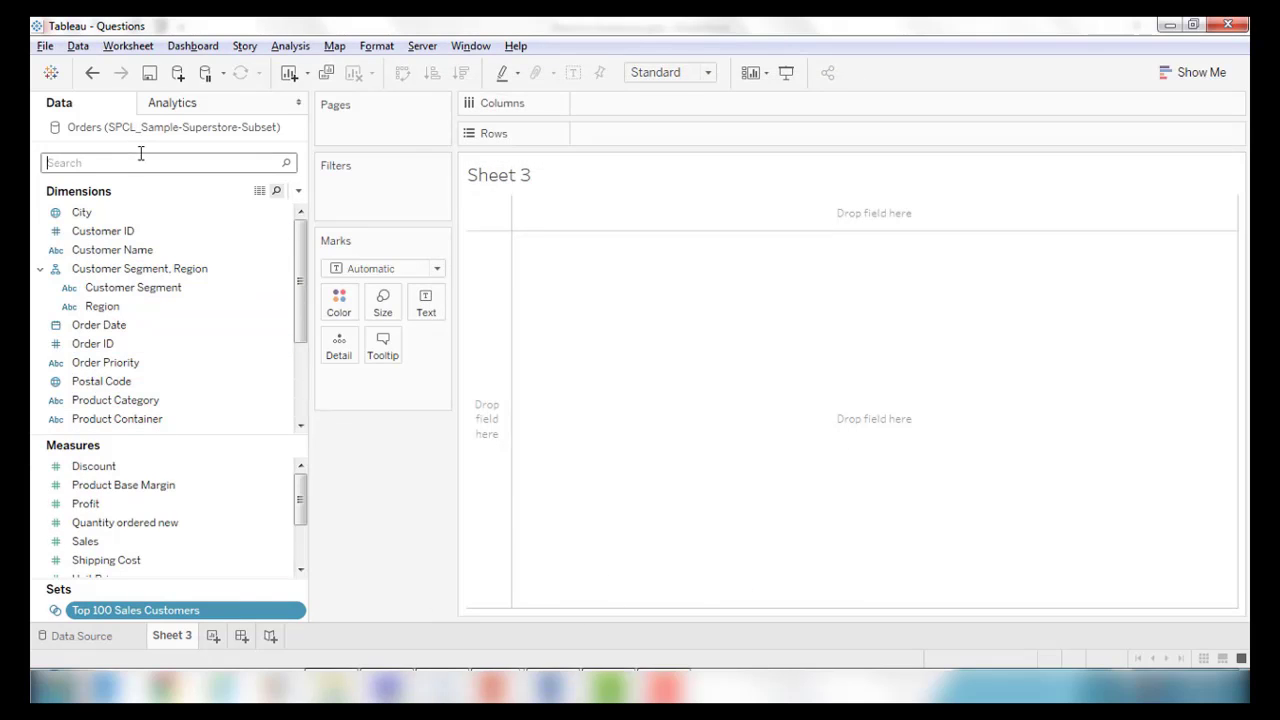
text(cu)
click(124, 215)
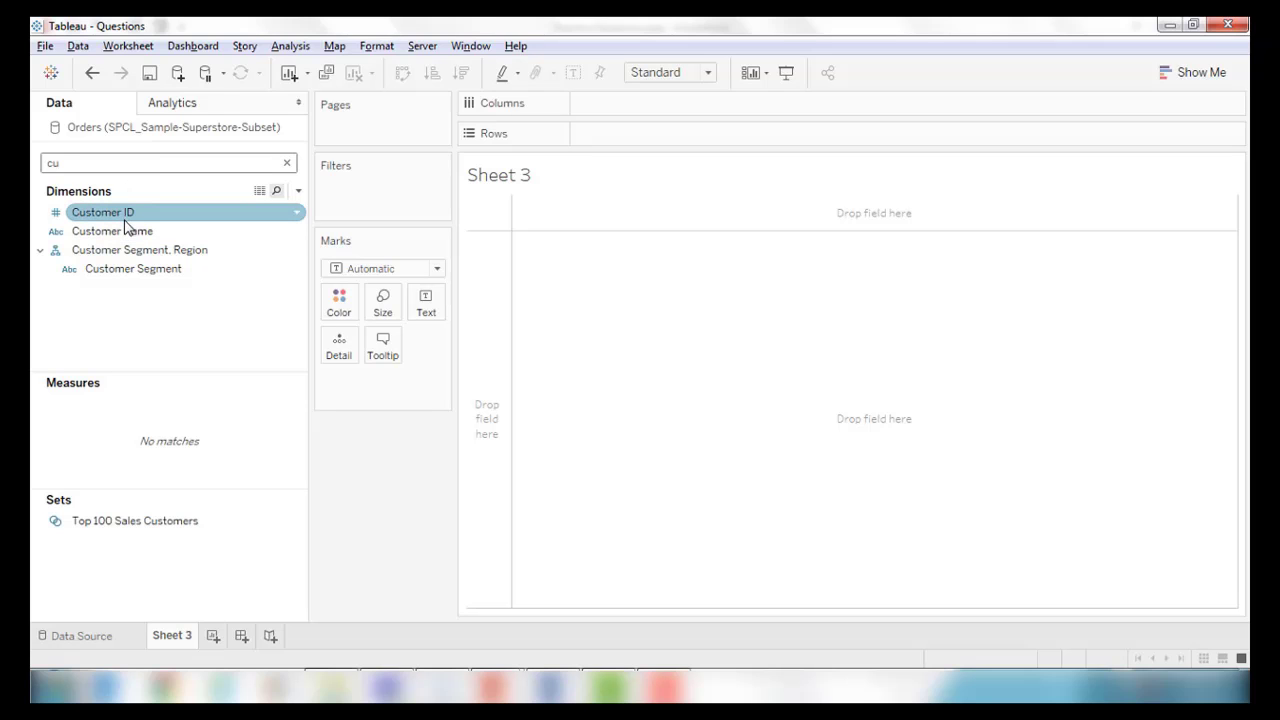
drag(126, 226, 694, 148)
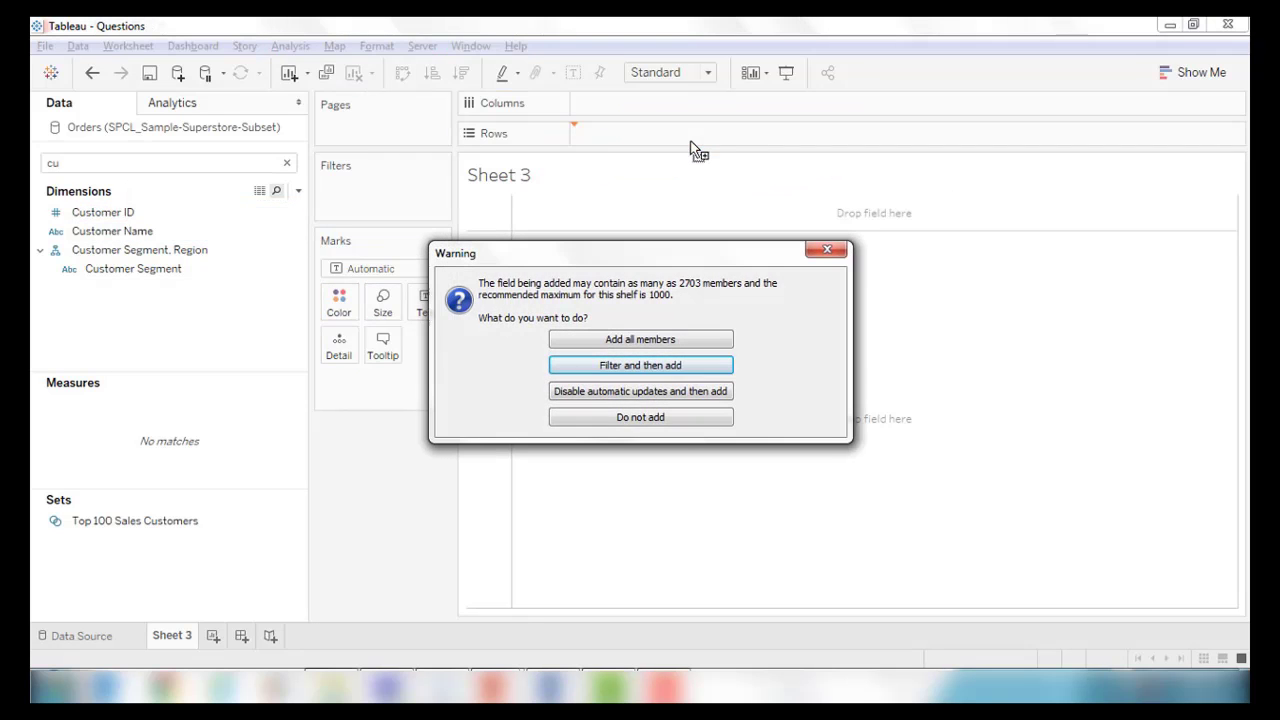
click(636, 340)
Place the Top 100 Sales Customers set ahead of Customer Name on the rows and check the In and Out groups
drag(86, 522, 600, 136)
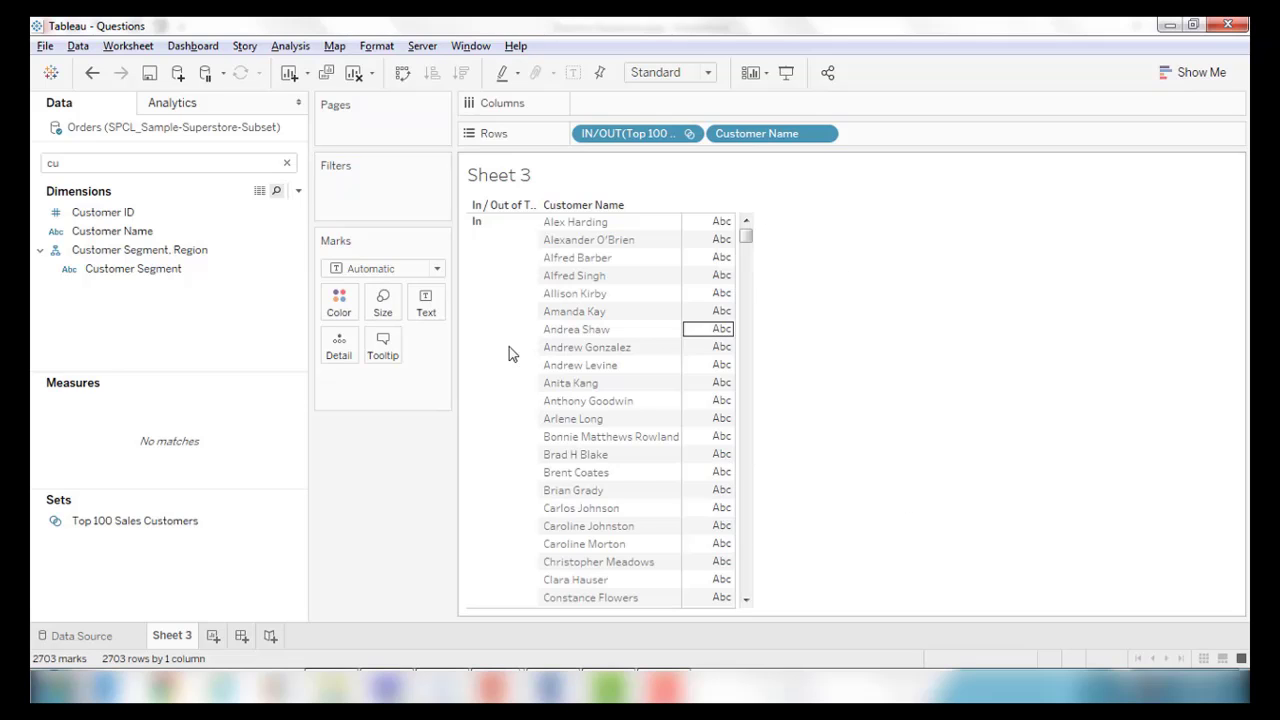
scroll(660, 326, down, 20)
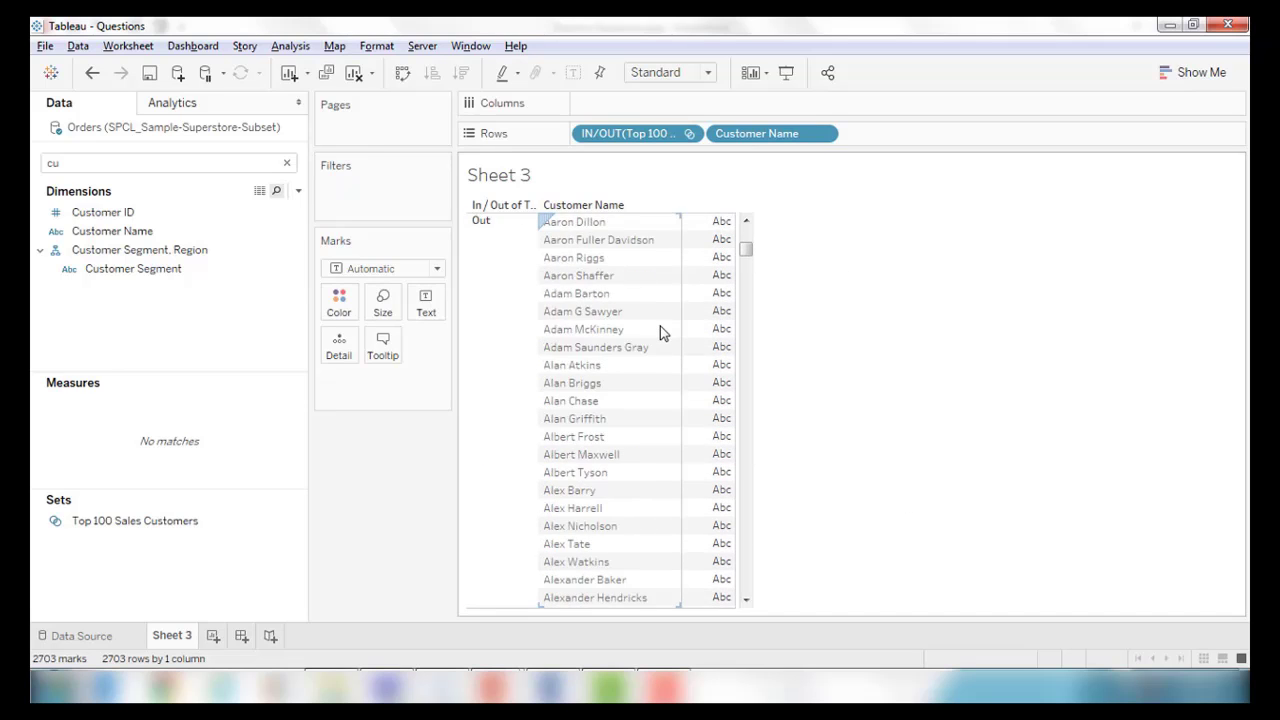
scroll(660, 326, up, 5)
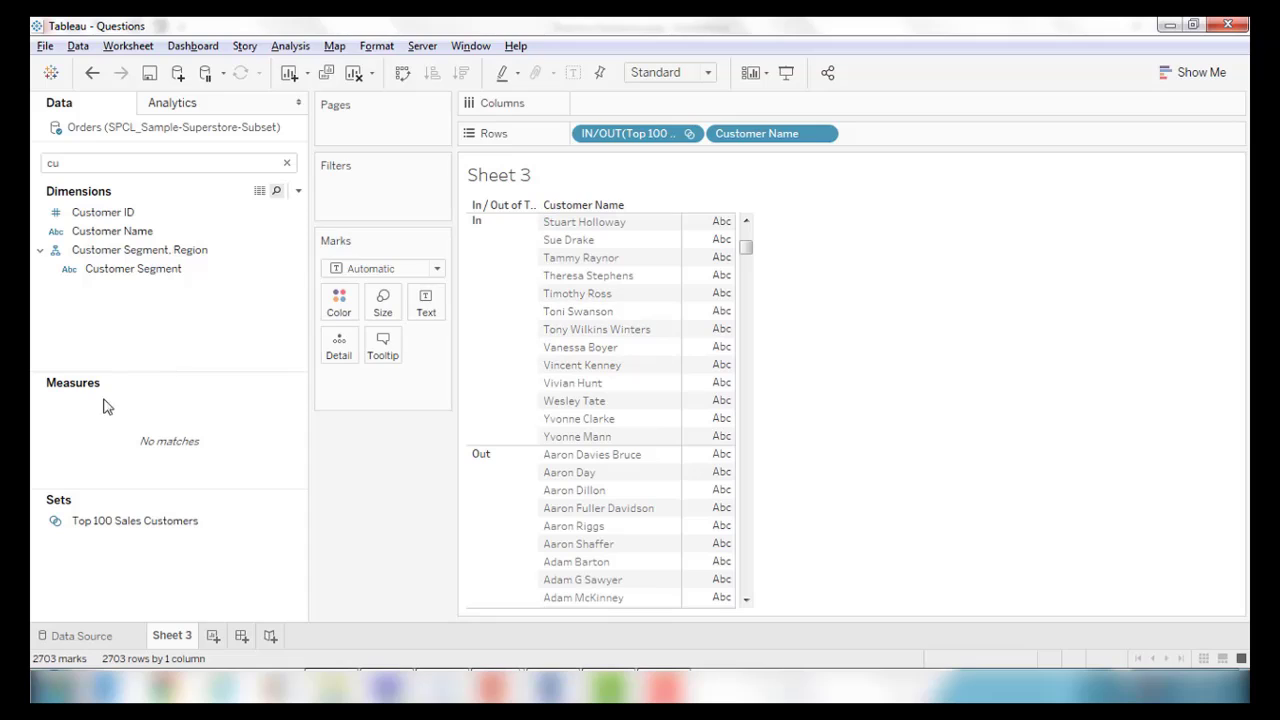
Filter the sheet by the year of Order Date, keeping only 2012
click(126, 168)
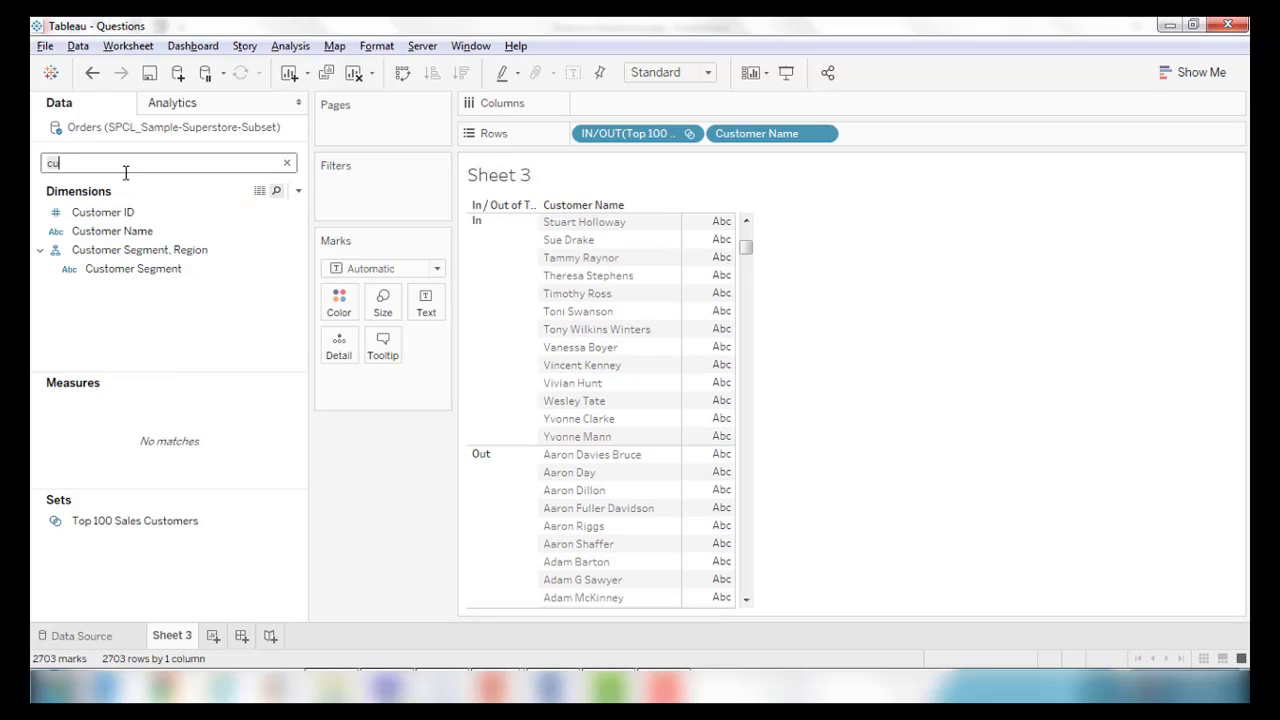
key(BackSpace)
key(BackSpace)
text(or)
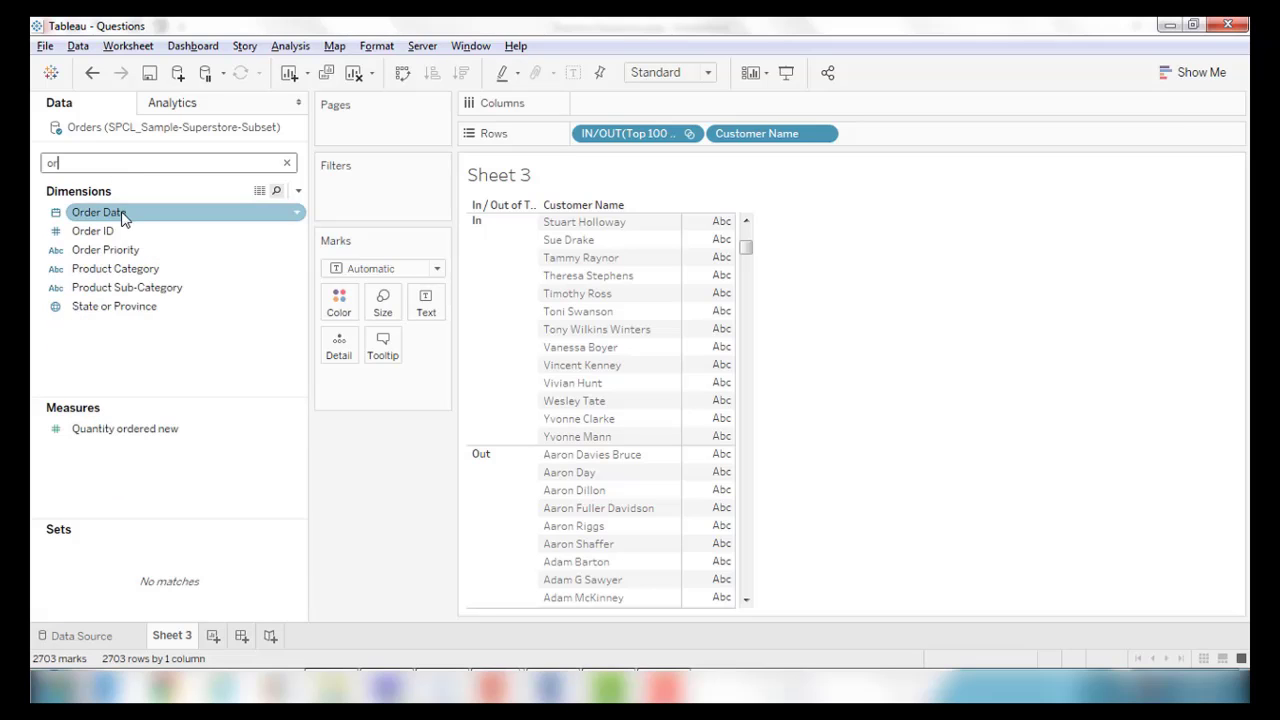
drag(117, 213, 375, 196)
click(568, 241)
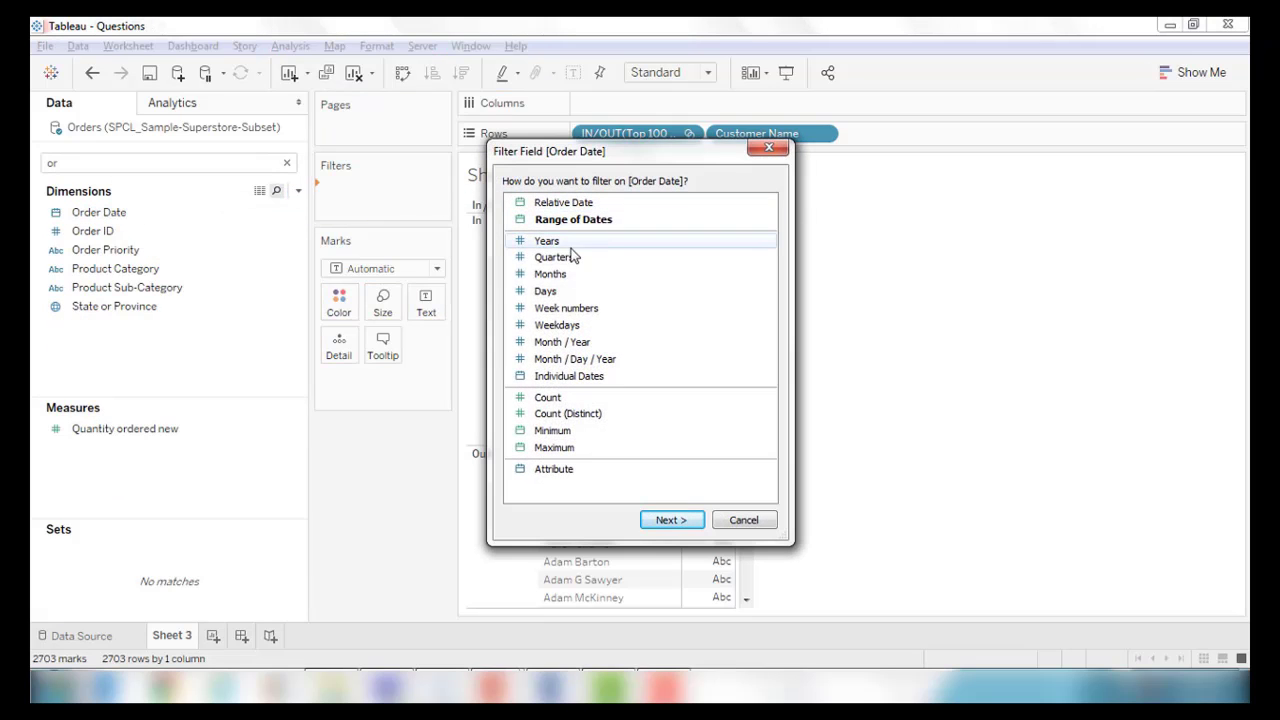
click(671, 519)
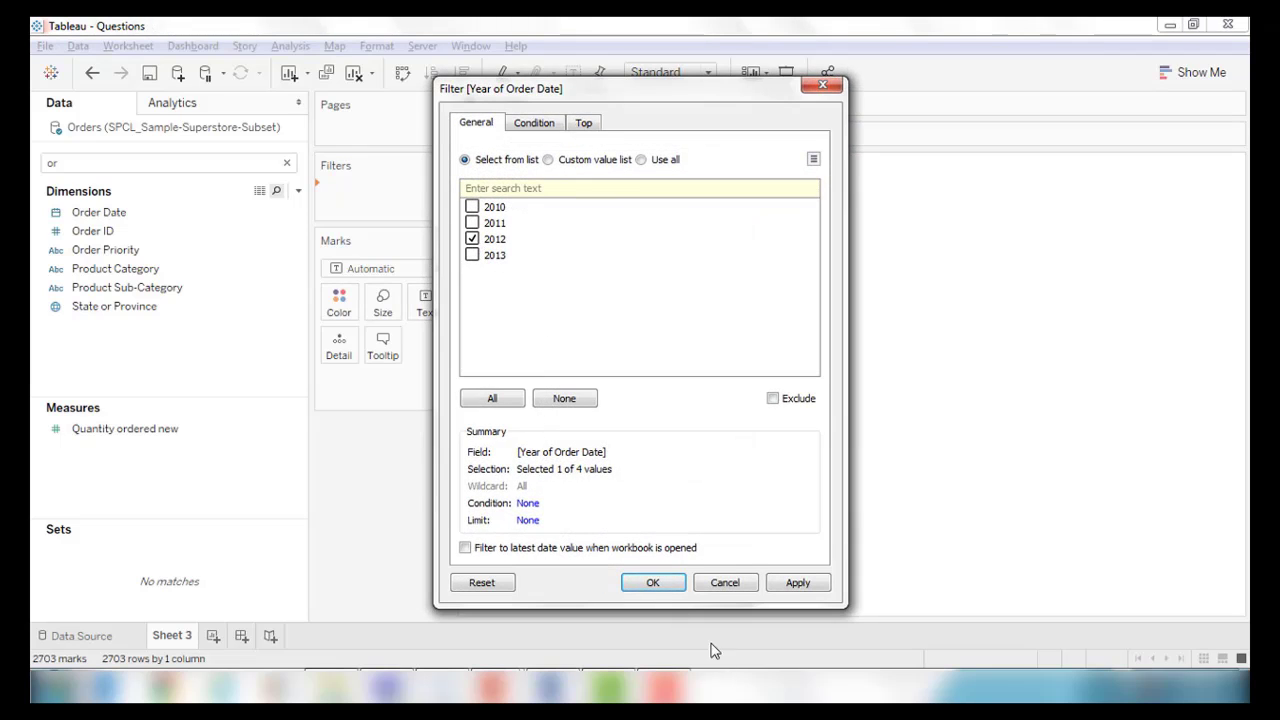
click(652, 583)
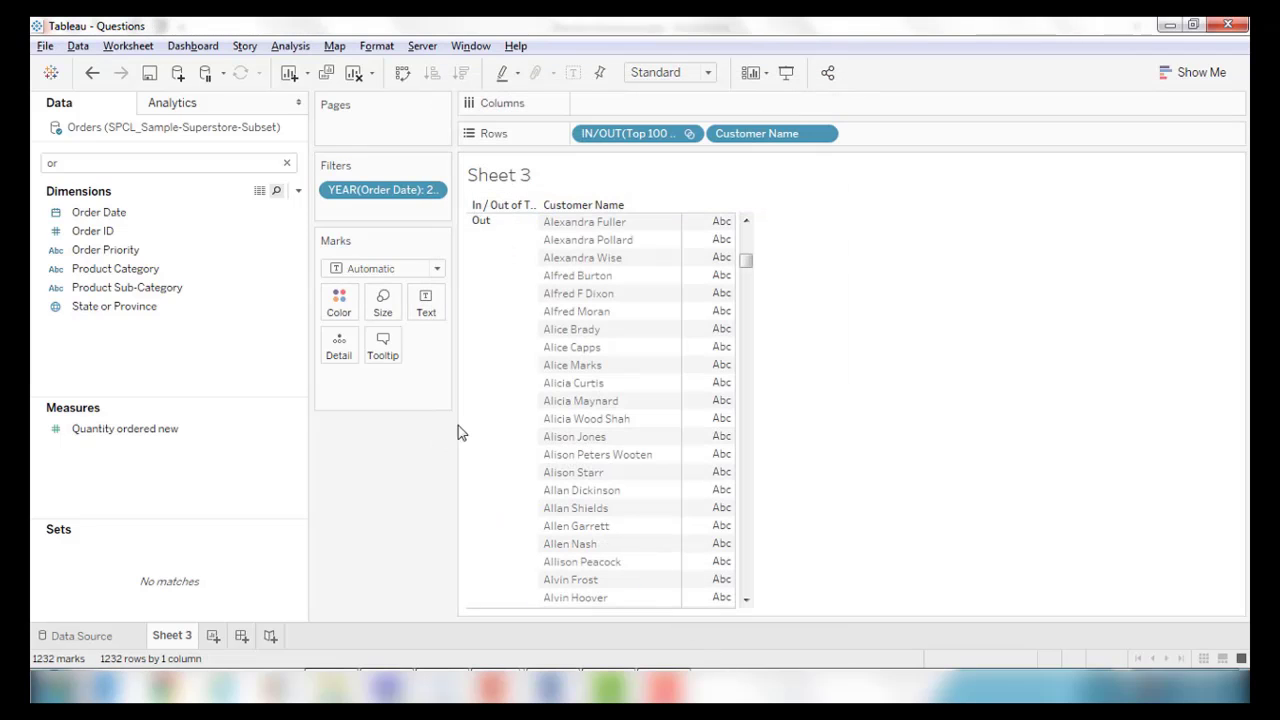
Review the filtered customer list and make the Order Date year filter a context filter
scroll(923, 491, up, 15)
scroll(923, 491, up, 10)
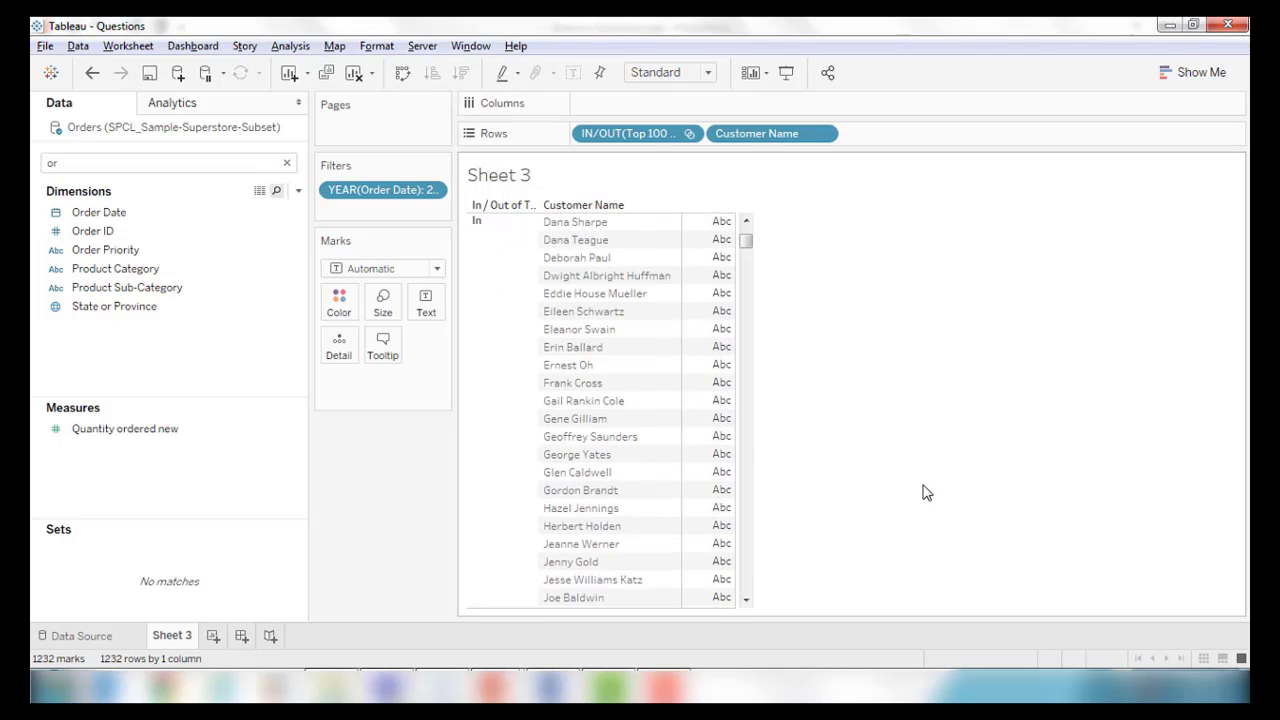
scroll(716, 340, up, 2)
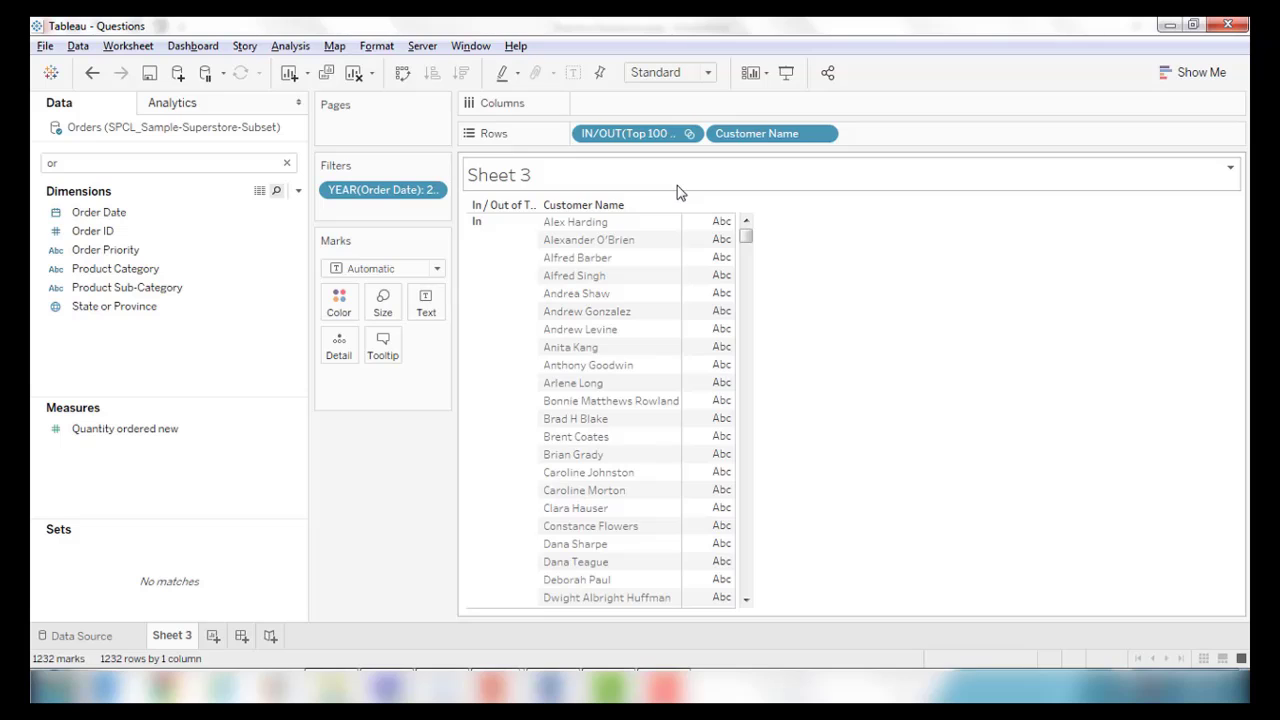
click(431, 192)
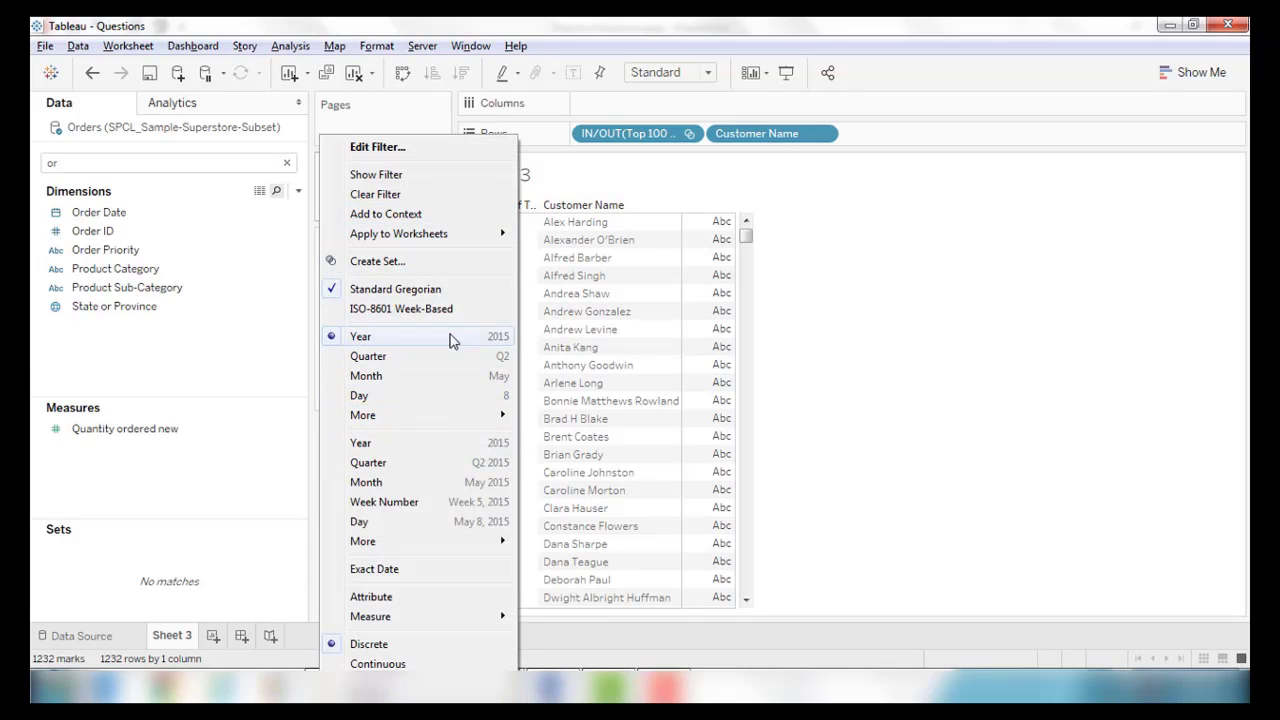
click(393, 214)
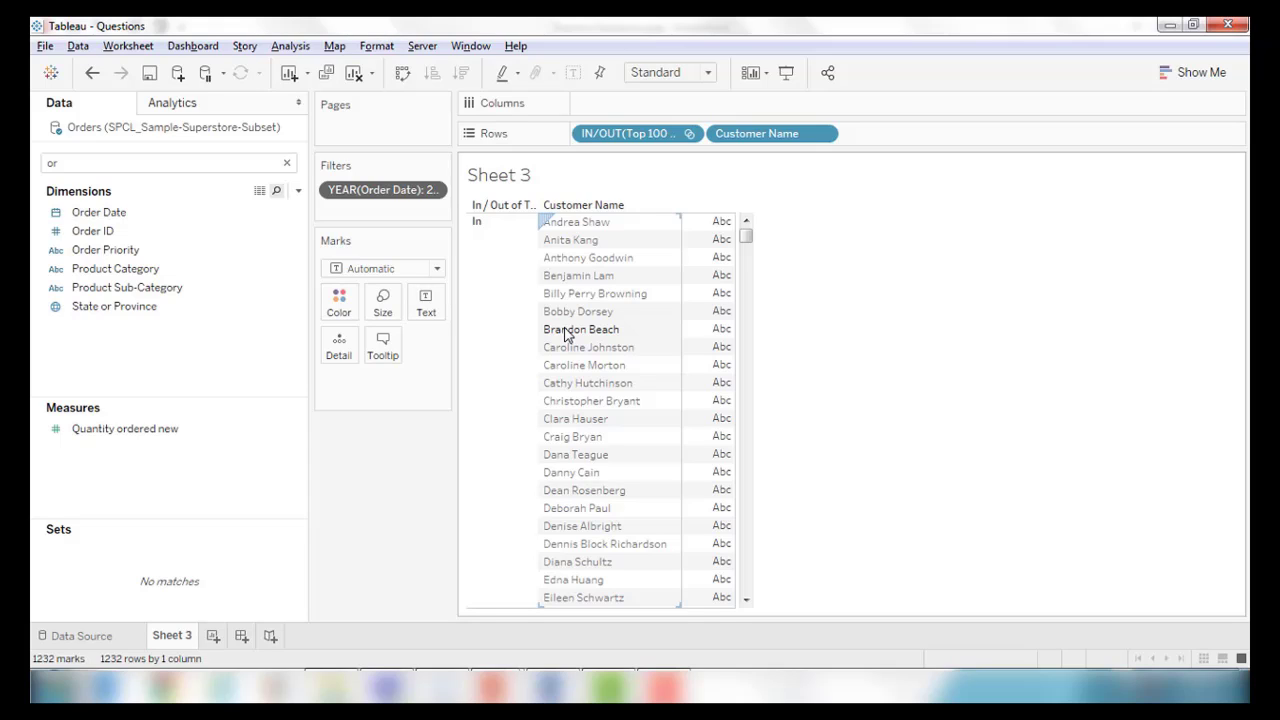
click(489, 278)
Add a new worksheet and place the Product Base Margin measure on its rows
click(287, 164)
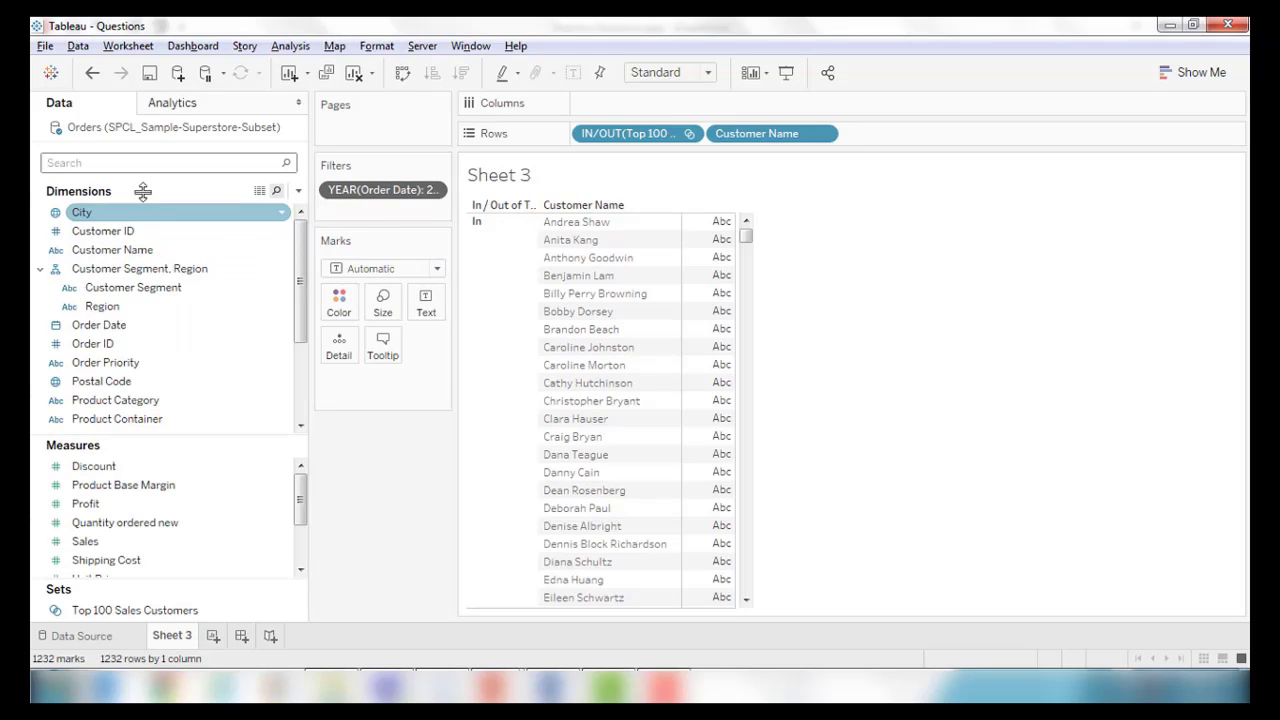
click(124, 163)
text(pro)
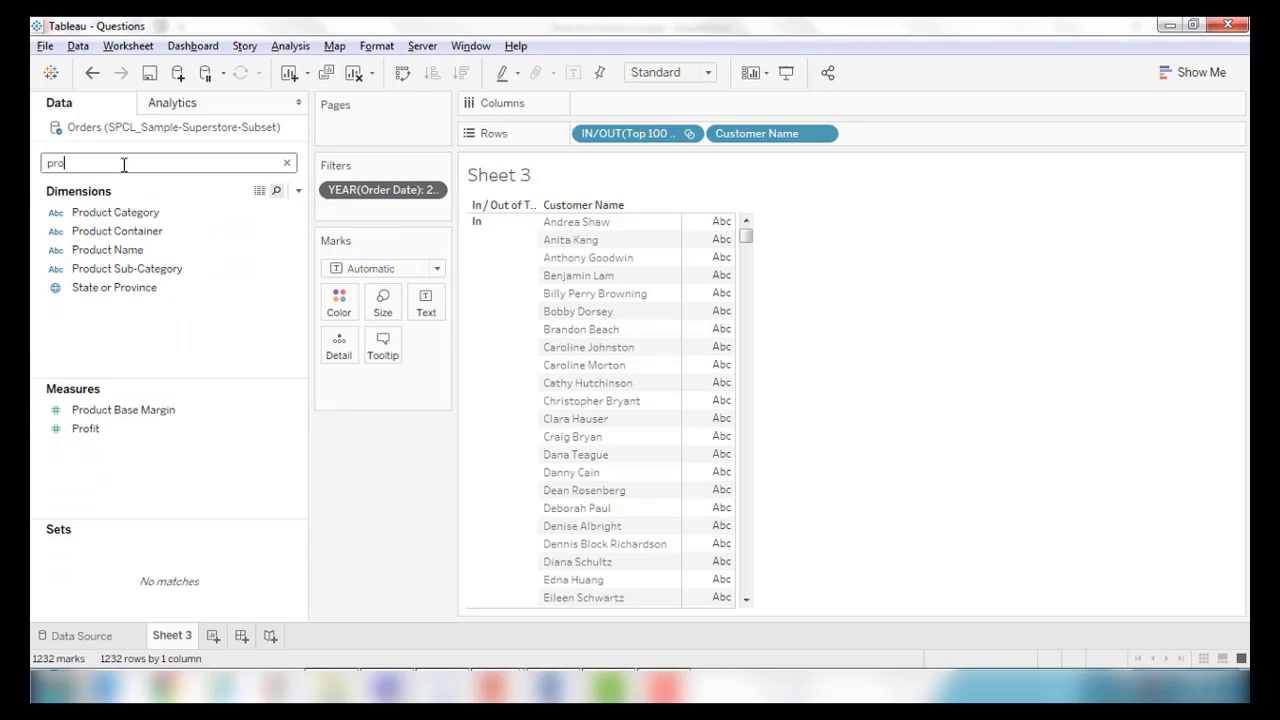
click(213, 636)
drag(160, 410, 633, 145)
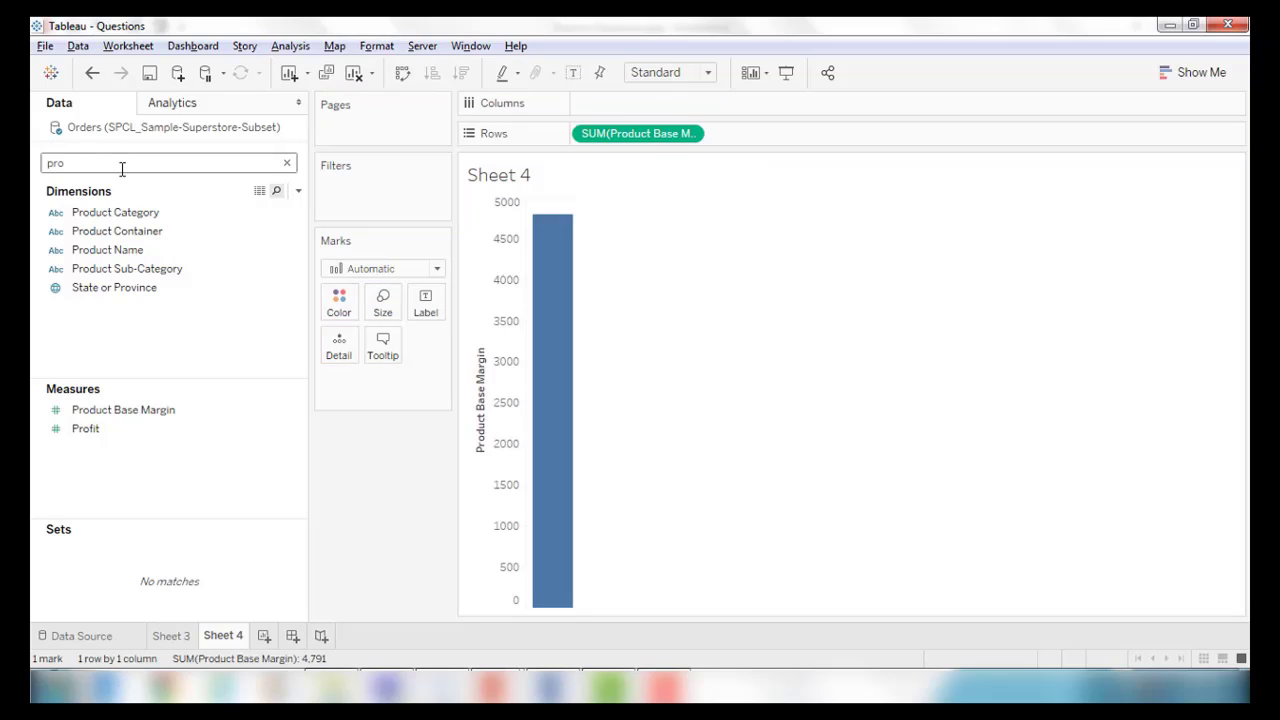
Find Customer Name and place it ahead of Product Base Margin on the rows, adding all members
key(BackSpace)
key(BackSpace)
key(BackSpace)
text(cu)
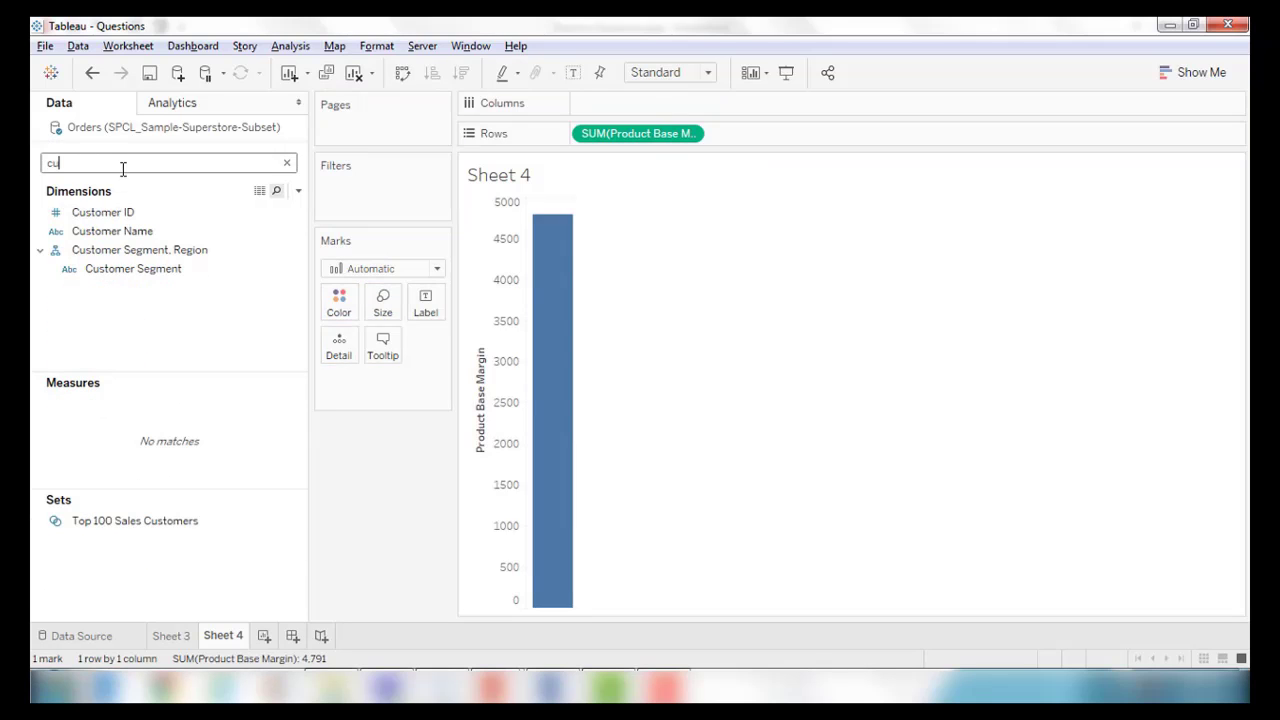
mouse_move(149, 231)
mouse_down()
mouse_move(581, 123)
mouse_move(598, 133)
mouse_up()
click(720, 337)
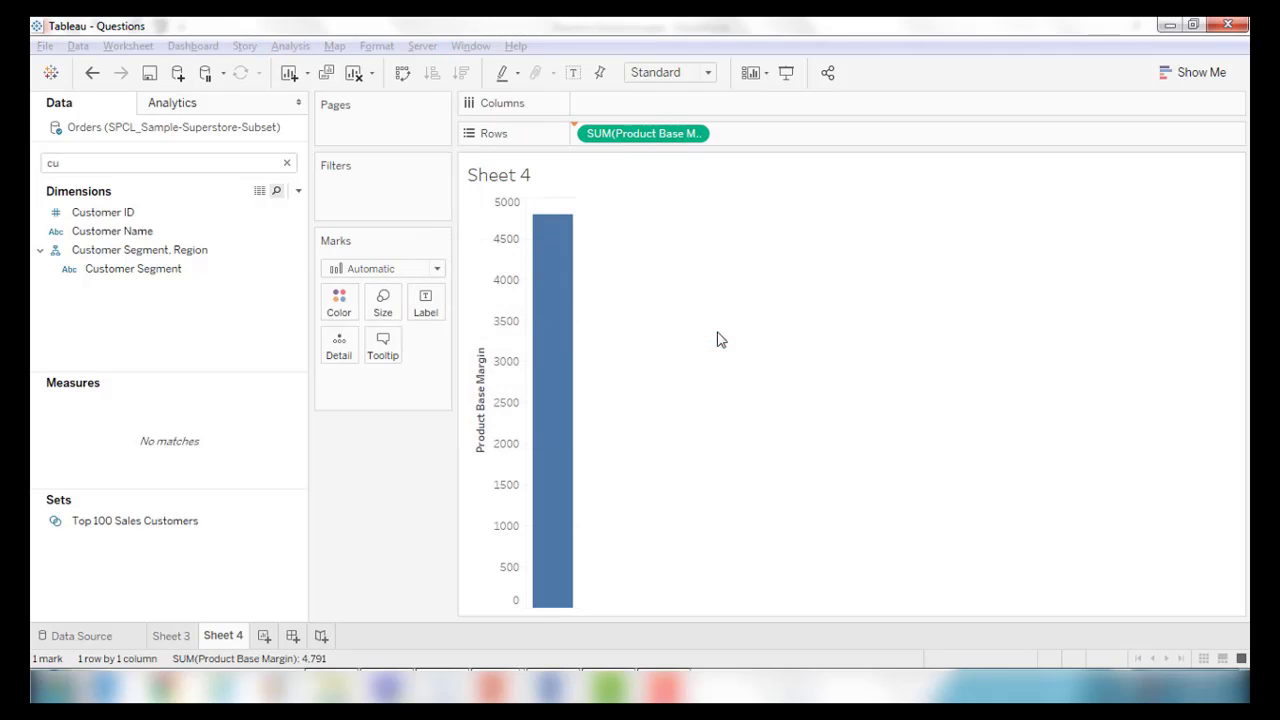
Move Product Base Margin to the columns and show mark labels on the bars
drag(803, 139, 759, 110)
click(425, 300)
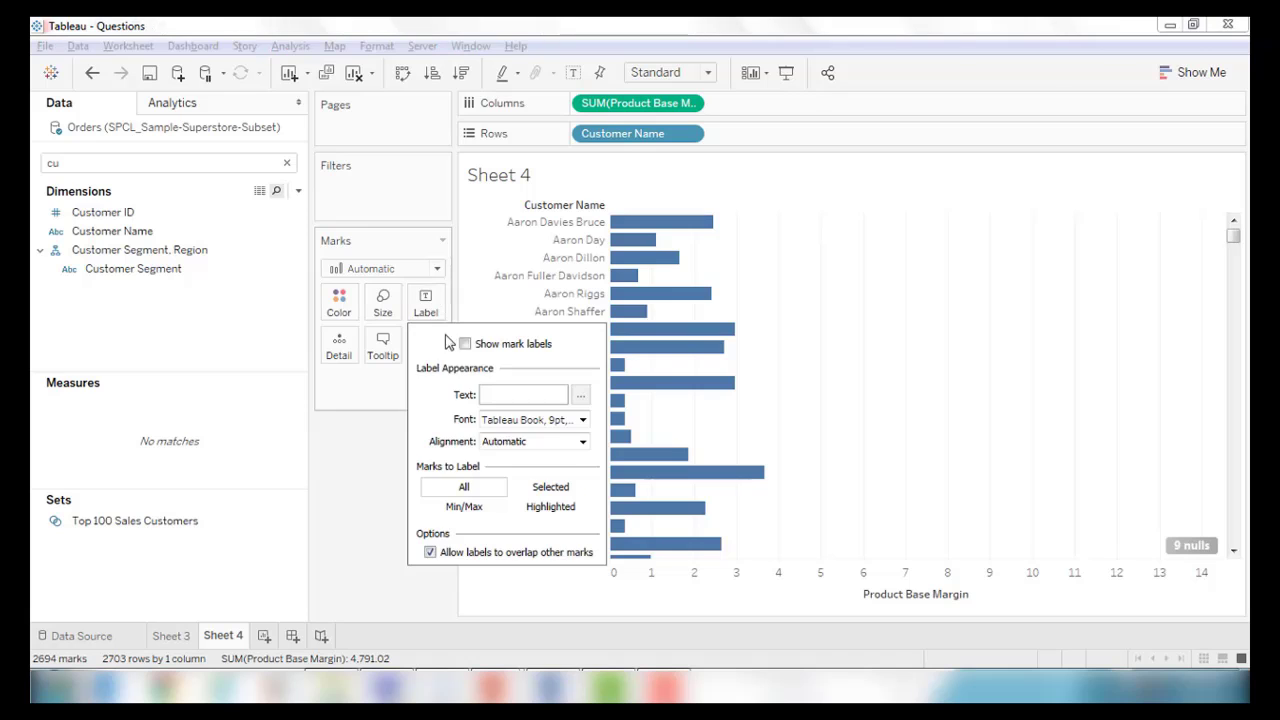
click(465, 344)
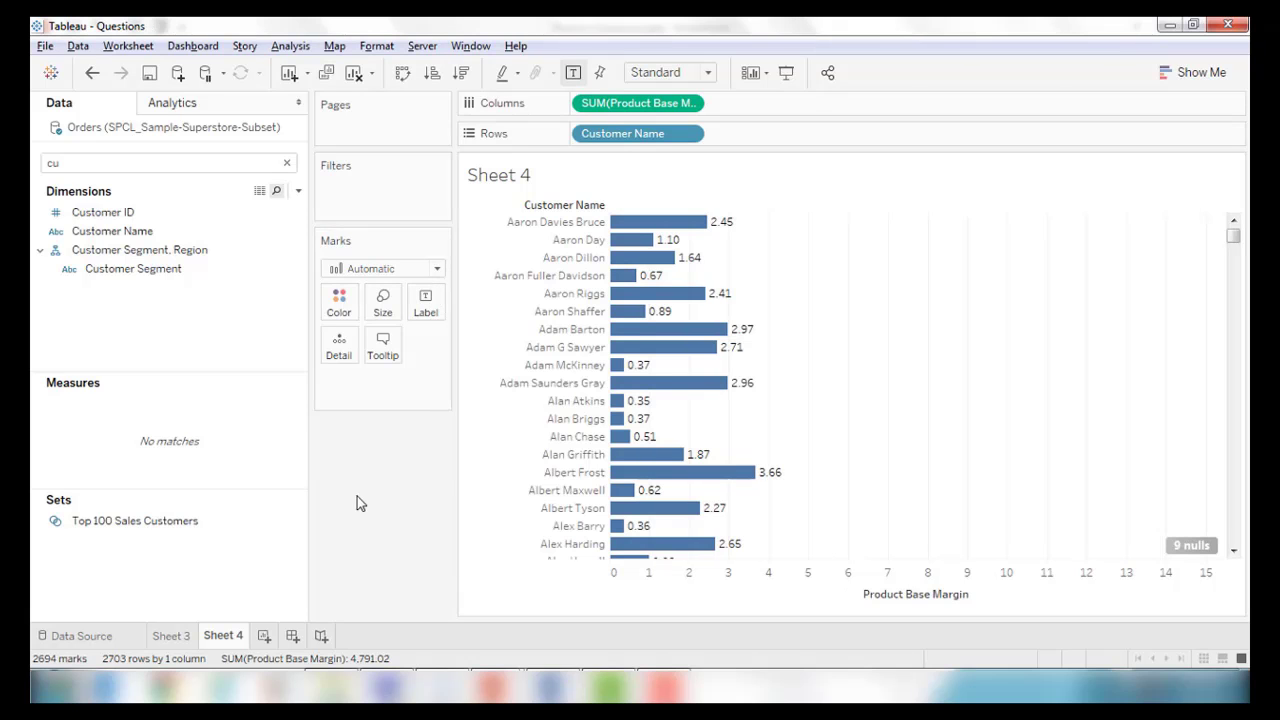
scroll(674, 294, down, 3)
scroll(660, 300, up, 3)
Return to the Sheet 3 worksheet
click(172, 636)
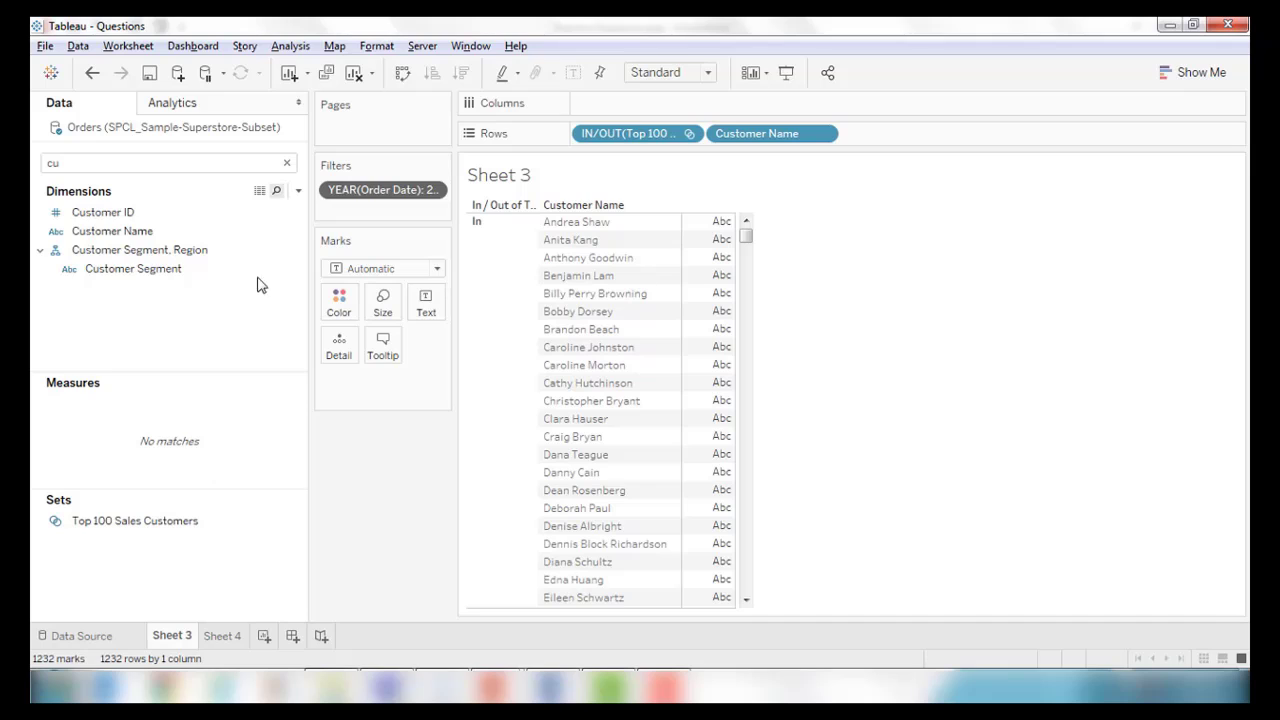
click(298, 190)
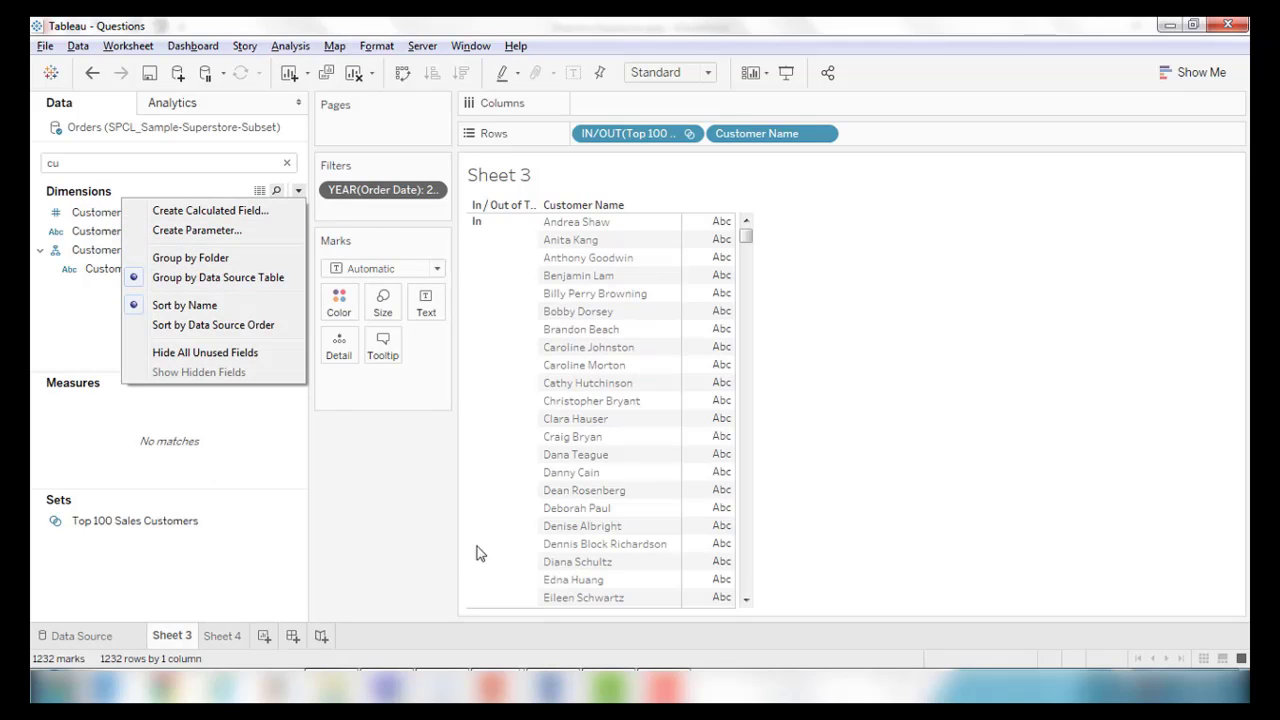
click(433, 531)
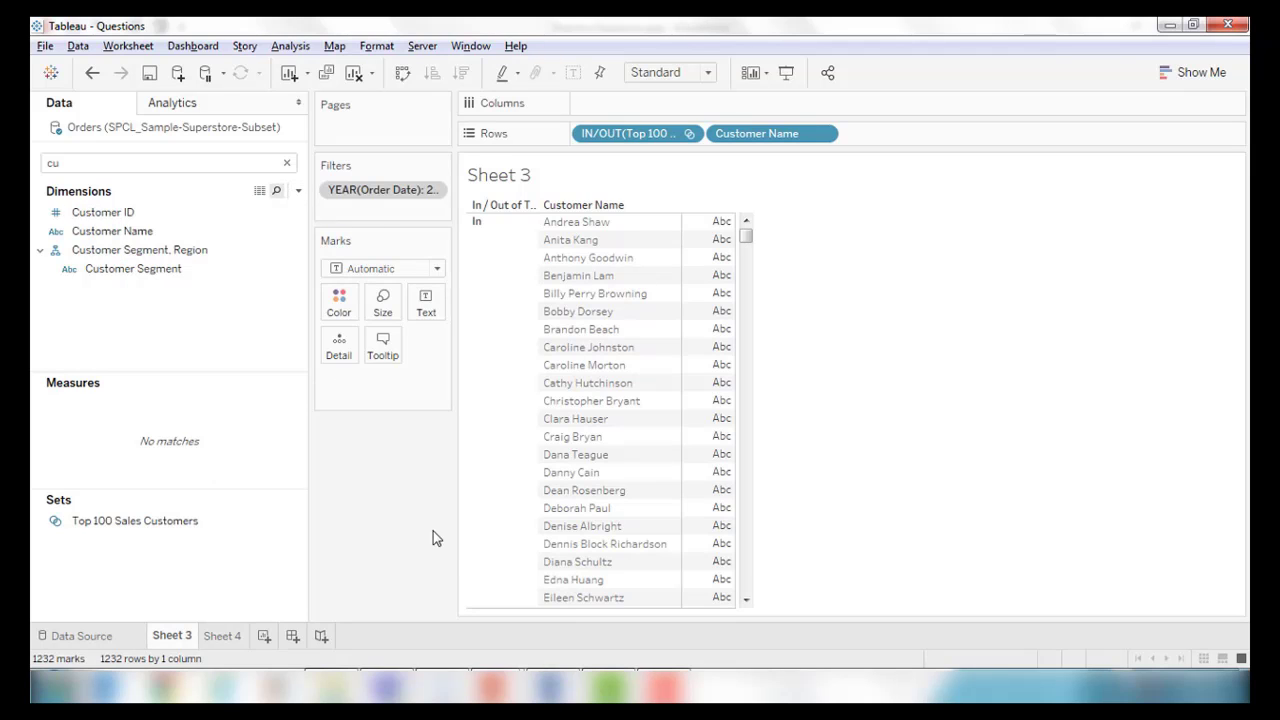
Start a new set from the Customer Name dimension and name it "100 Least Earning Margin Customers"
click(296, 234)
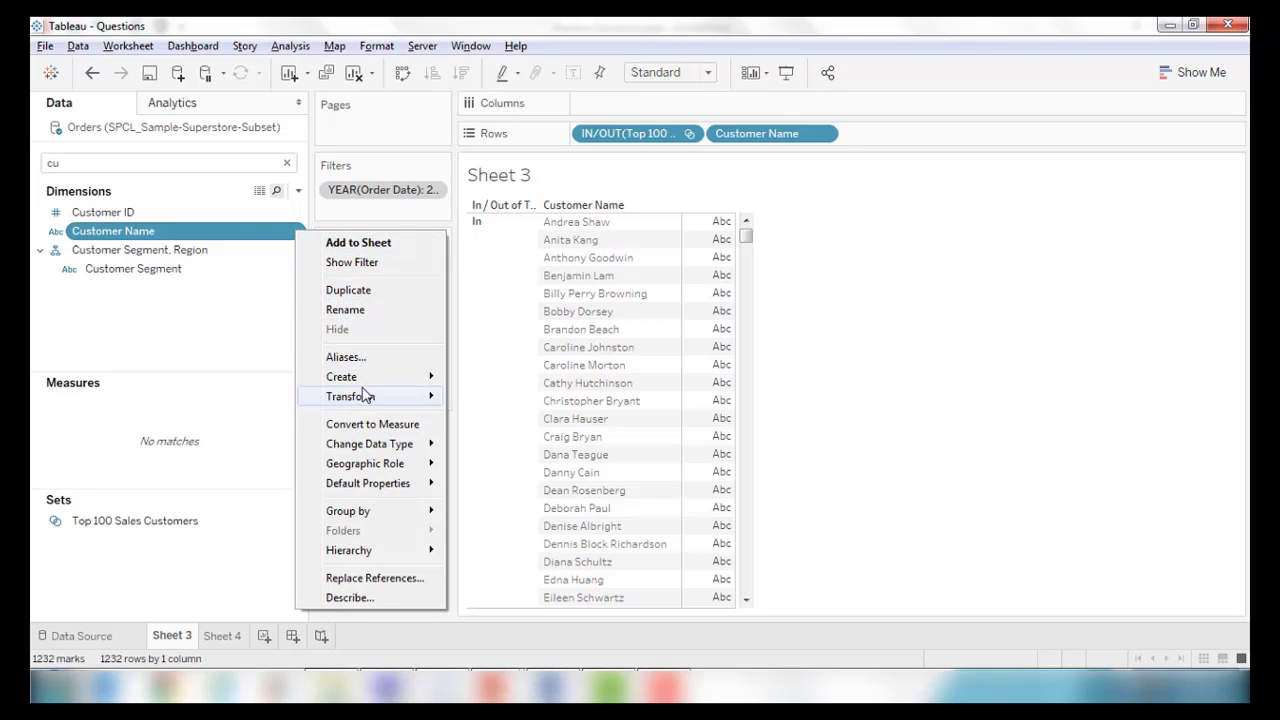
mouse_move(390, 378)
click(488, 420)
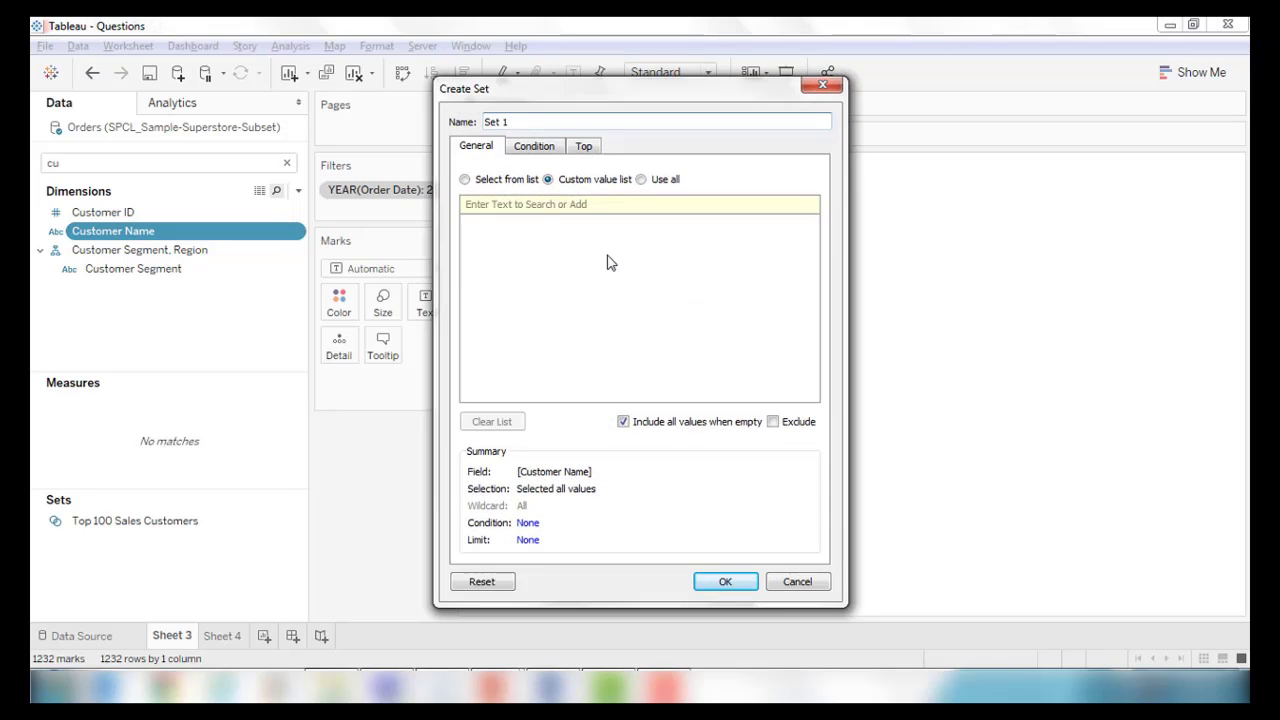
click(584, 147)
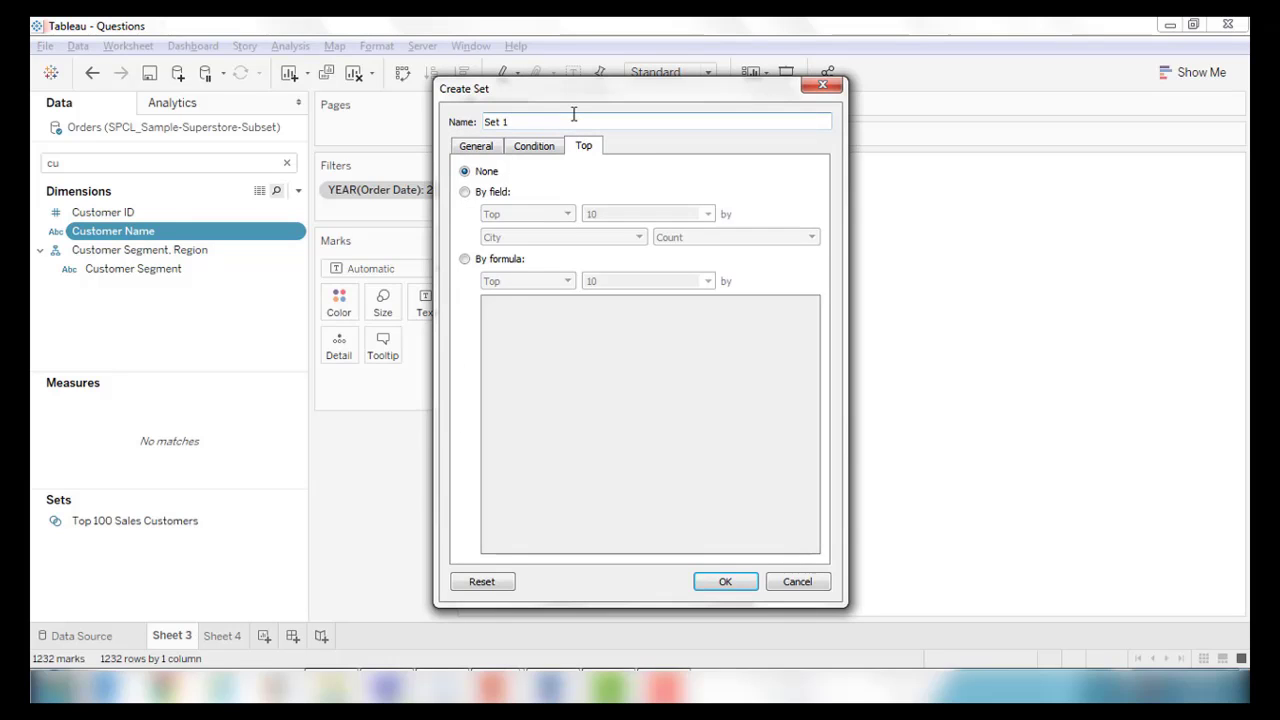
drag(525, 114, 424, 114)
text(Lowest Earning Margin)
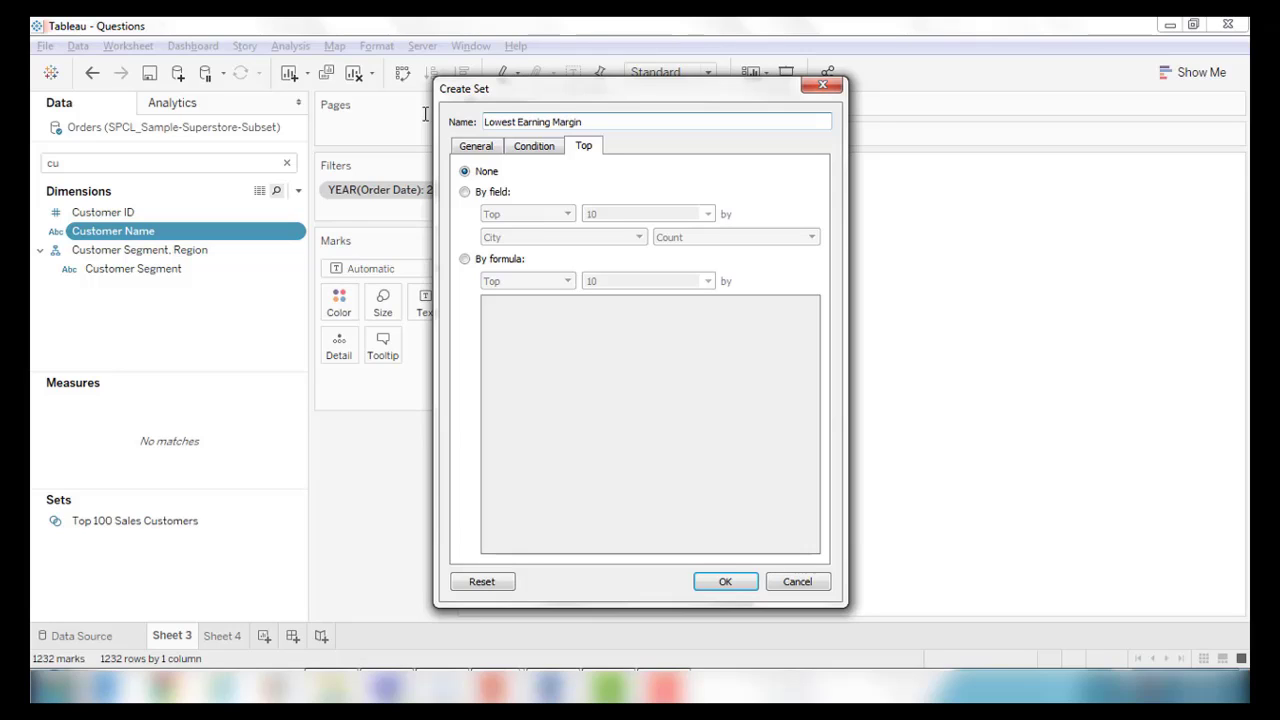
key(Home)
text(100)
key(Delete)
key(Delete)
key(Delete)
key(Delete)
key(Delete)
key(Delete)
text(east )
text(tomer)
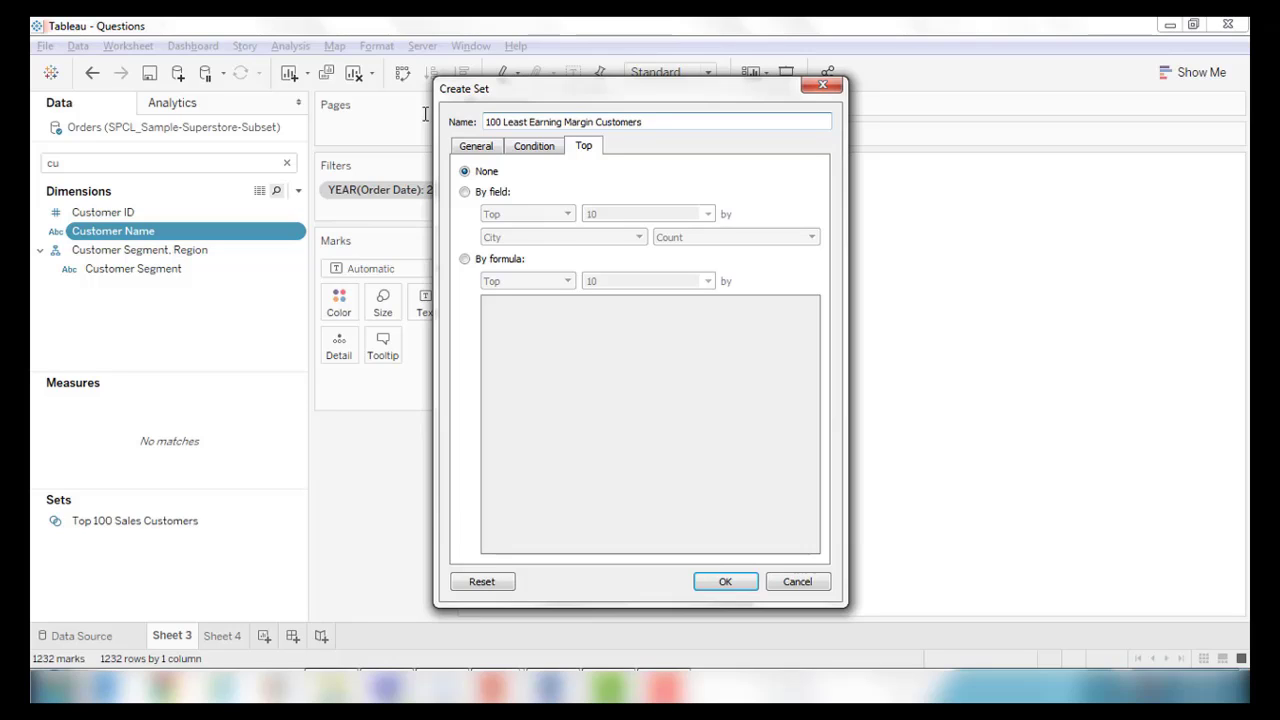
Limit the set to the bottom 100 by the average of Product Base Margin and create it
click(465, 191)
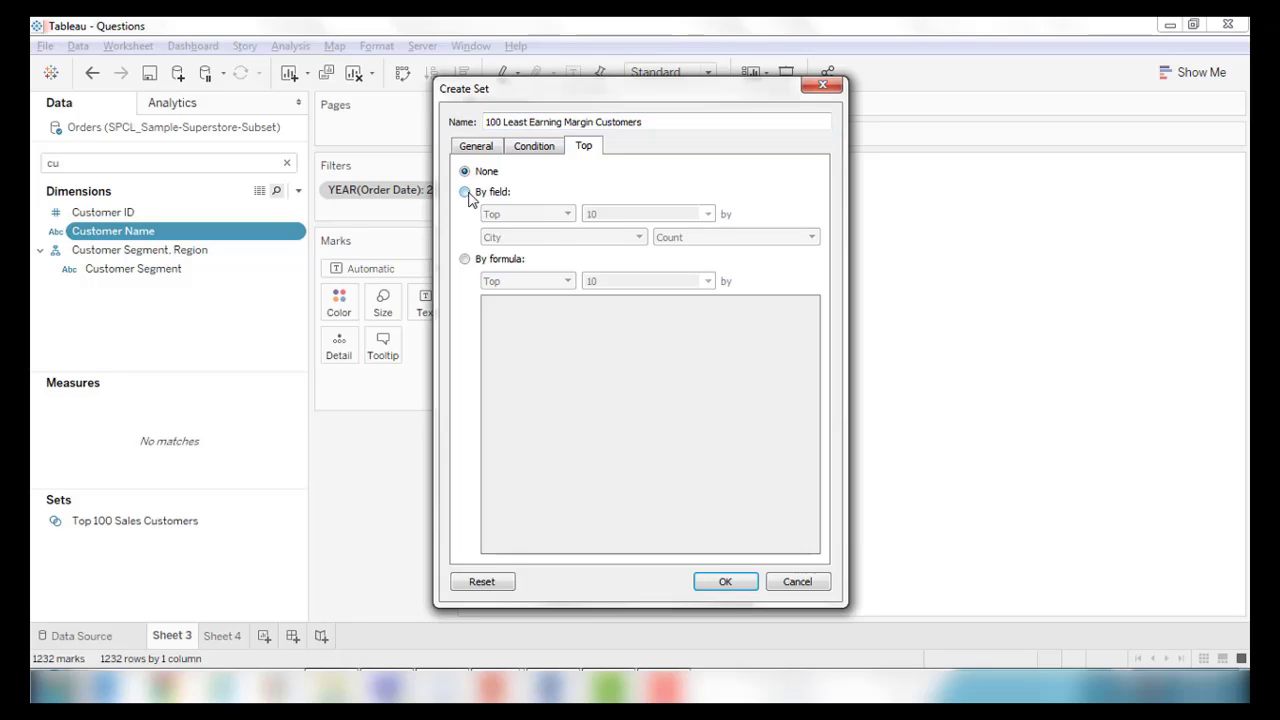
click(522, 219)
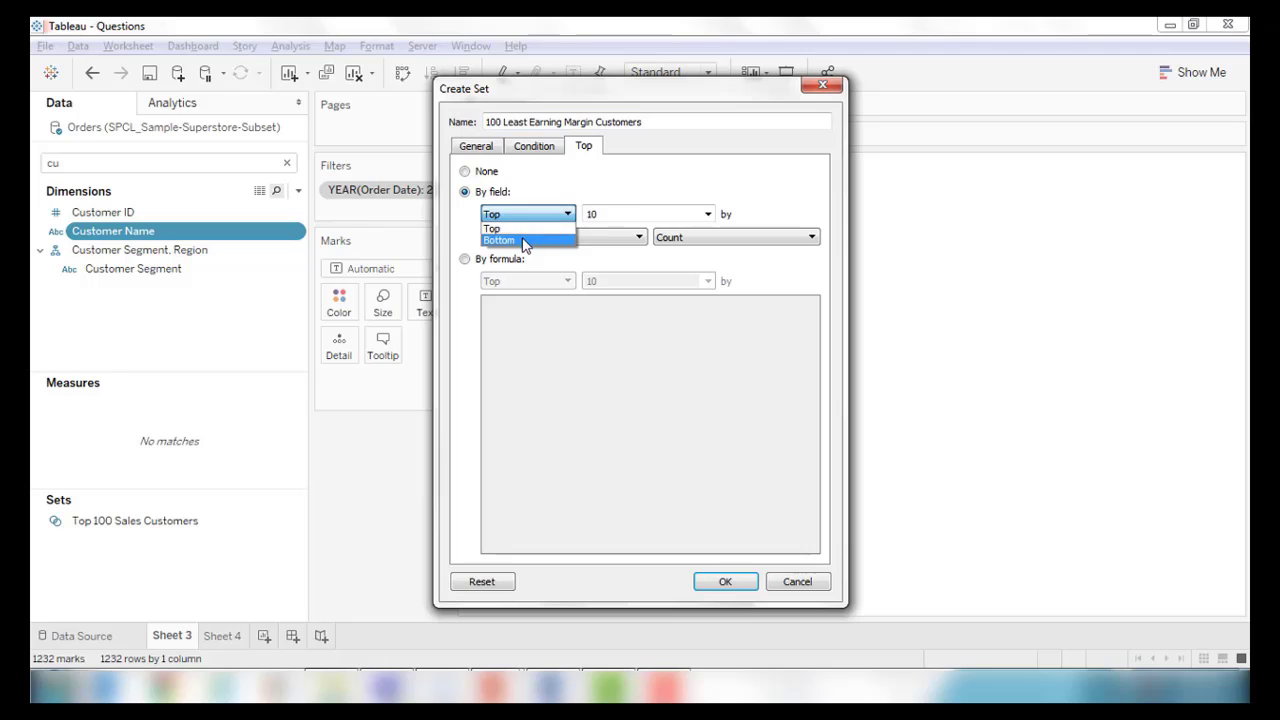
click(523, 242)
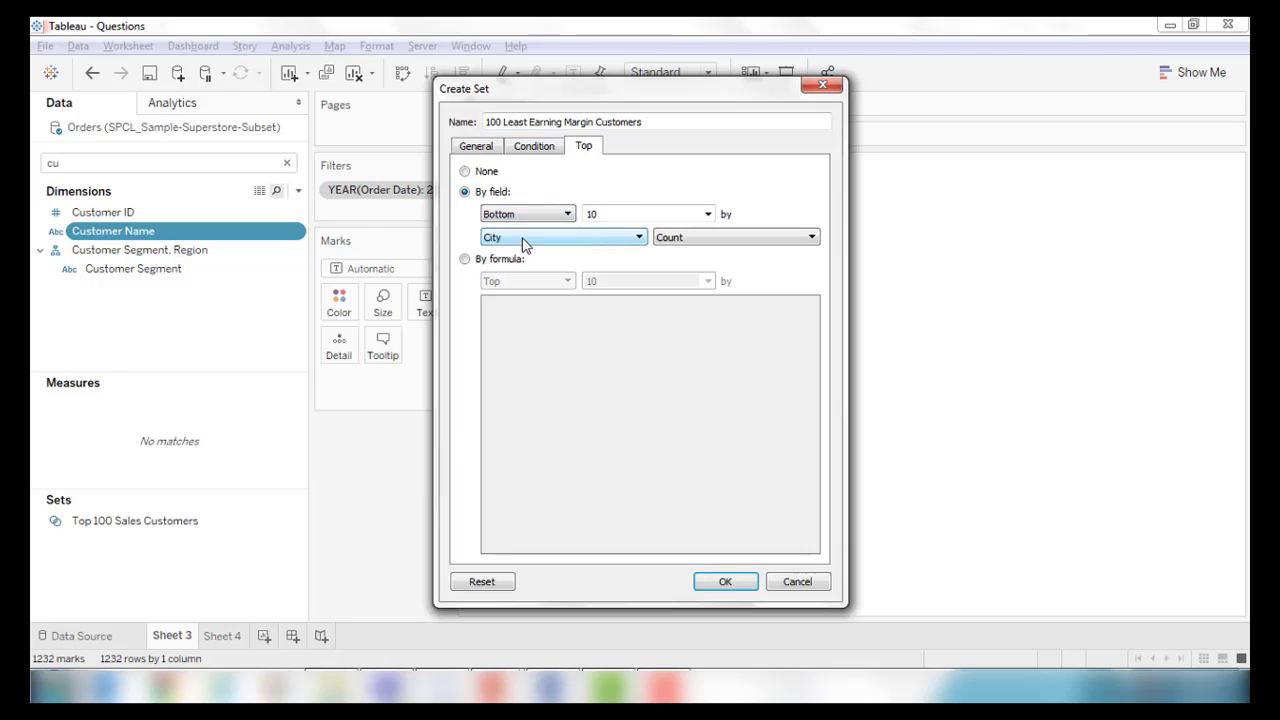
click(603, 240)
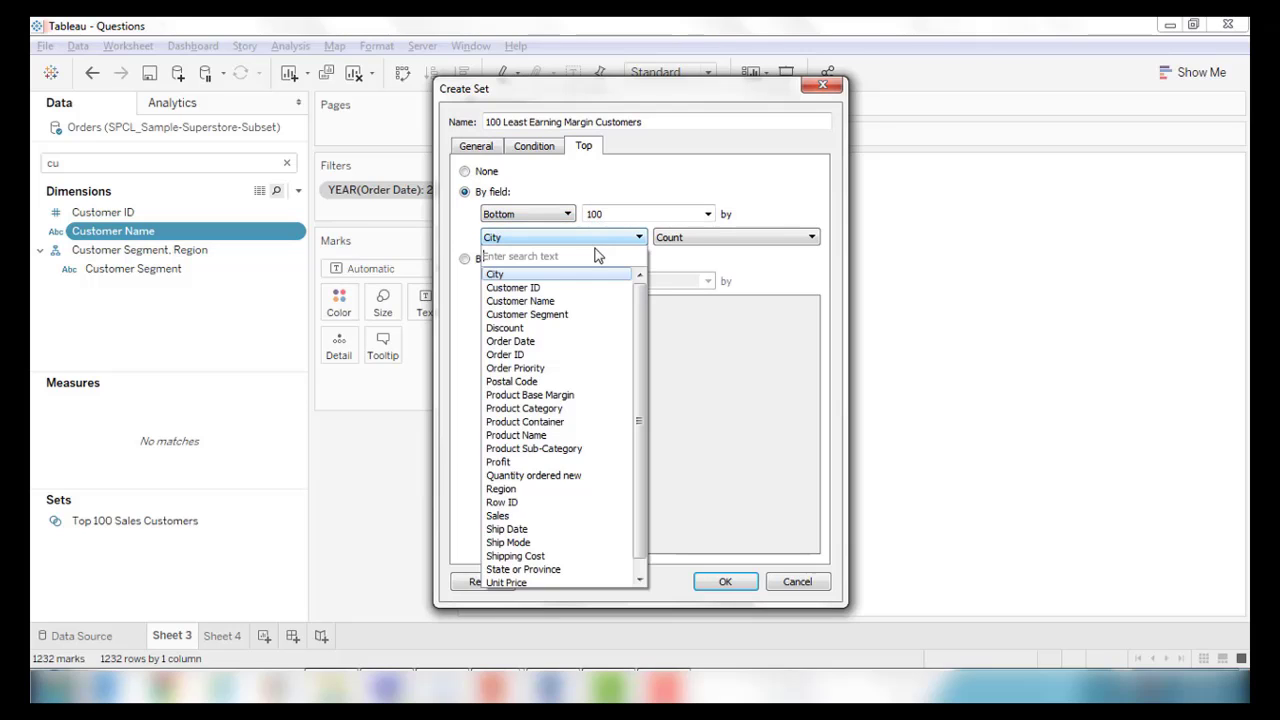
text(pr)
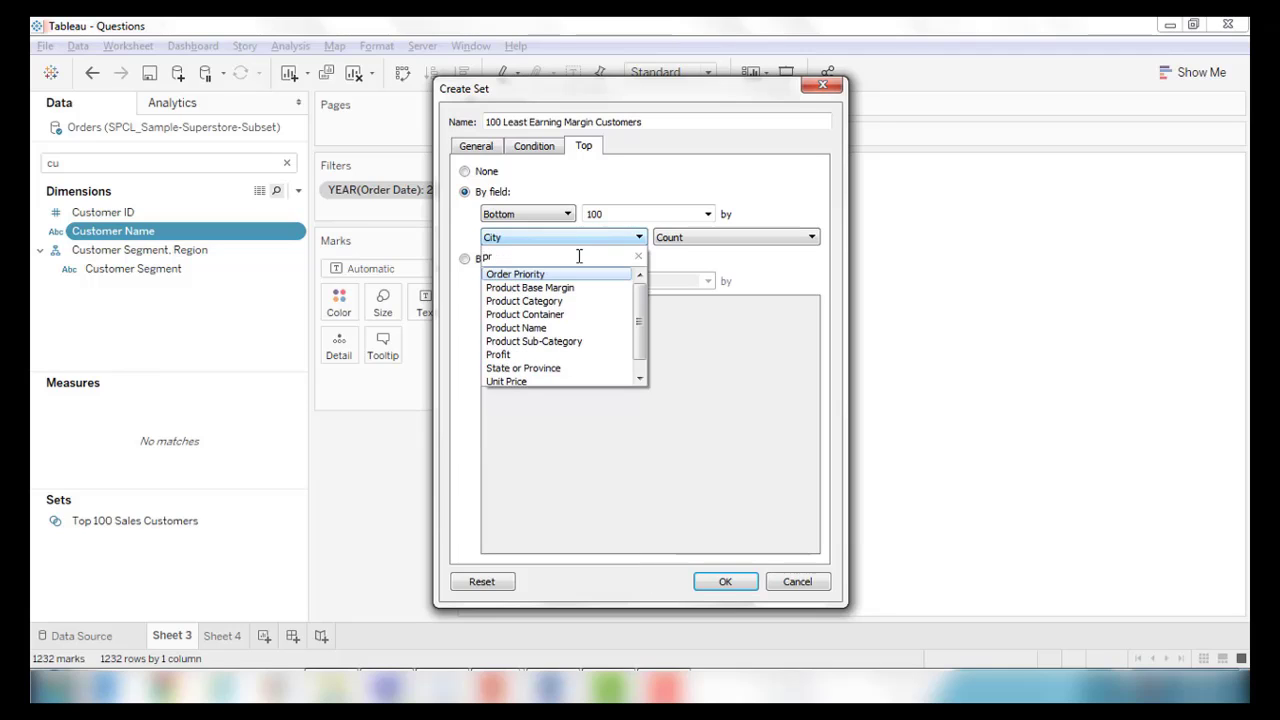
click(577, 290)
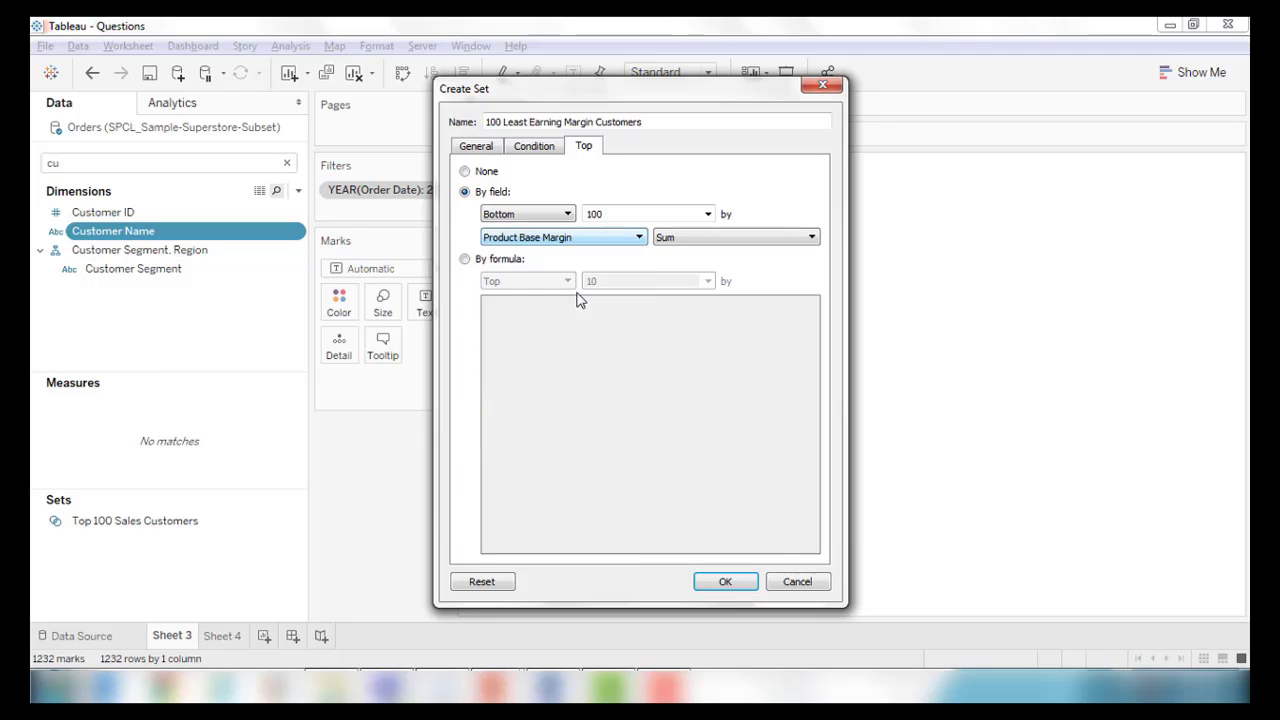
click(672, 242)
click(686, 253)
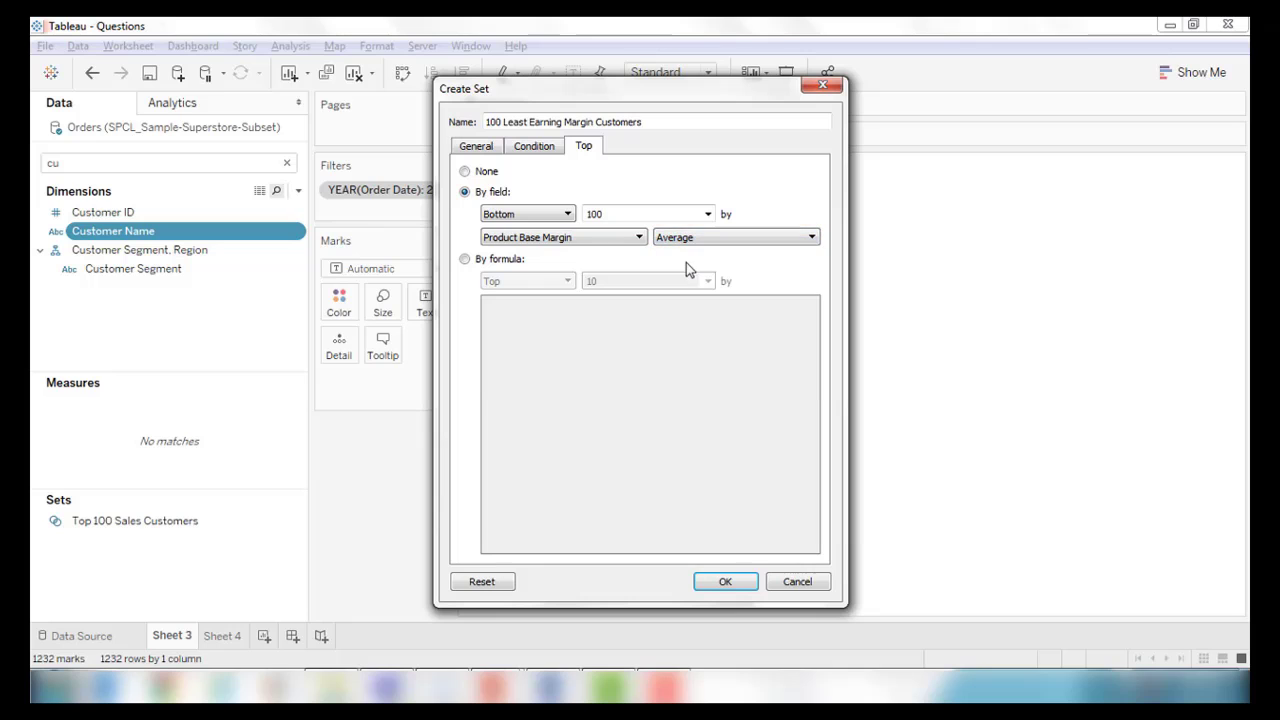
click(722, 583)
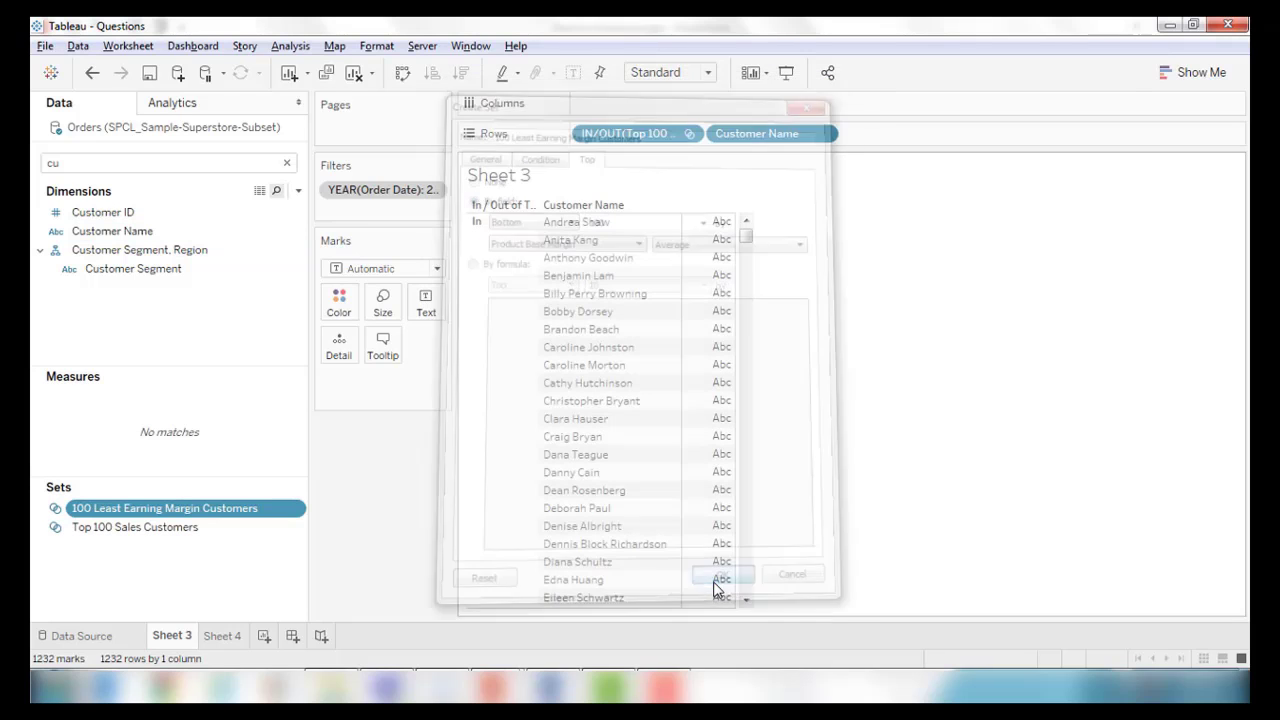
ctrl+click(166, 534)
click(125, 535)
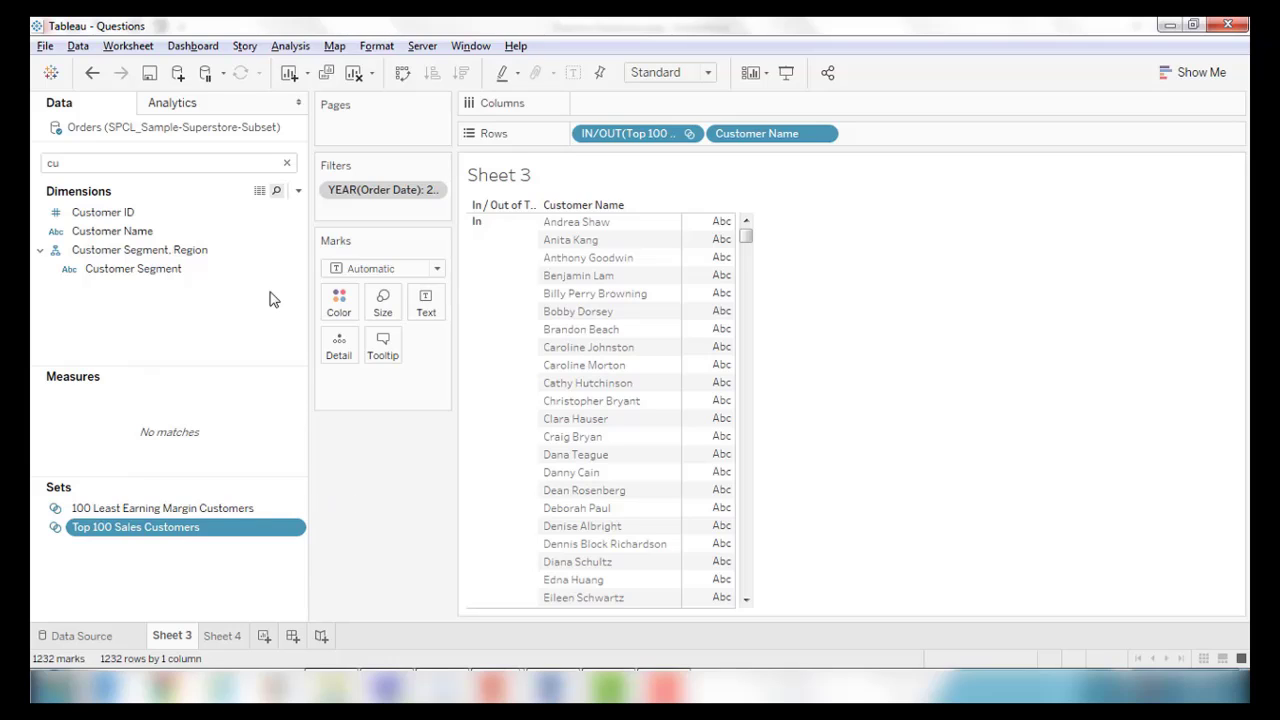
click(297, 190)
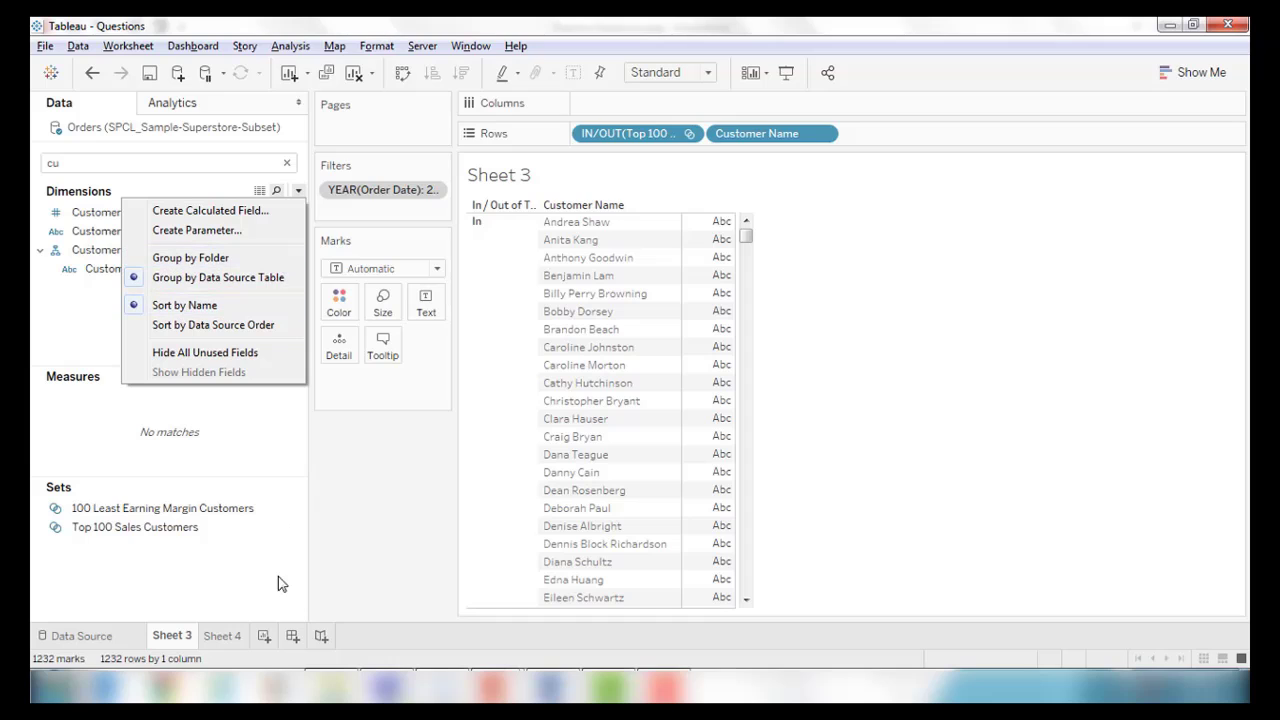
click(305, 528)
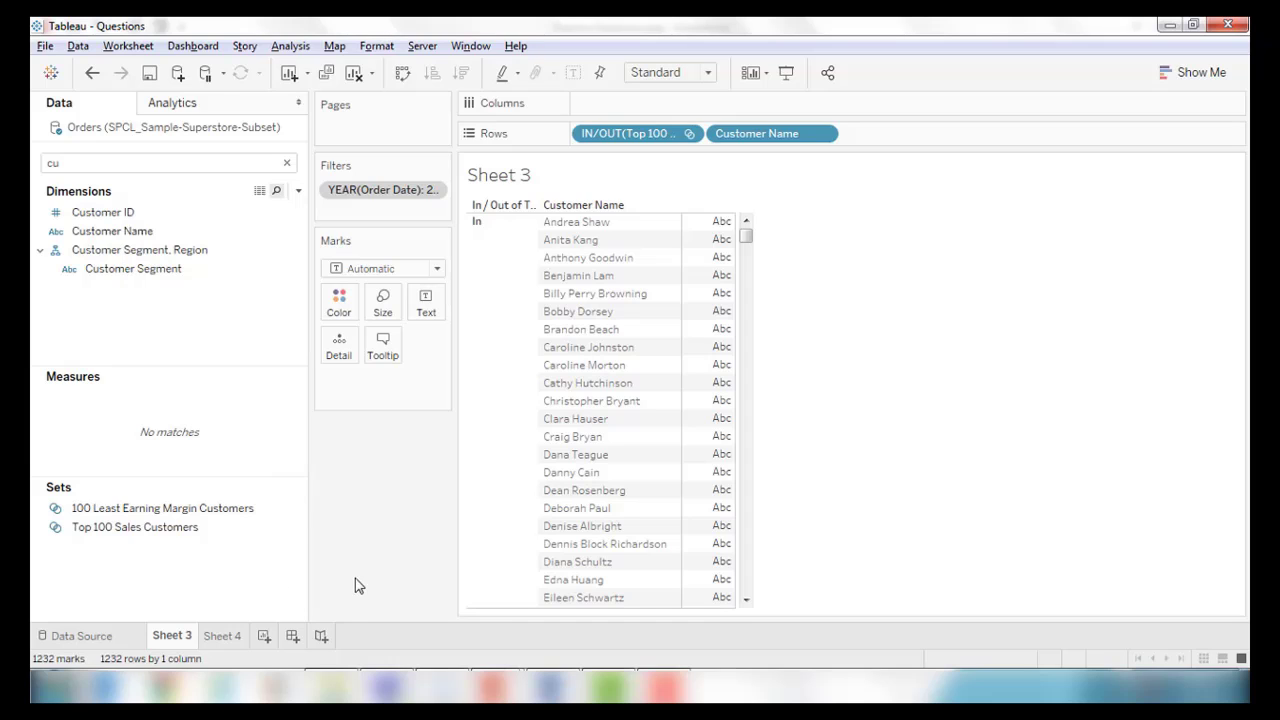
Start a combined set from 100 Least Earning Margin Customers with Top 100 Sales Customers as the second set
right_click(297, 509)
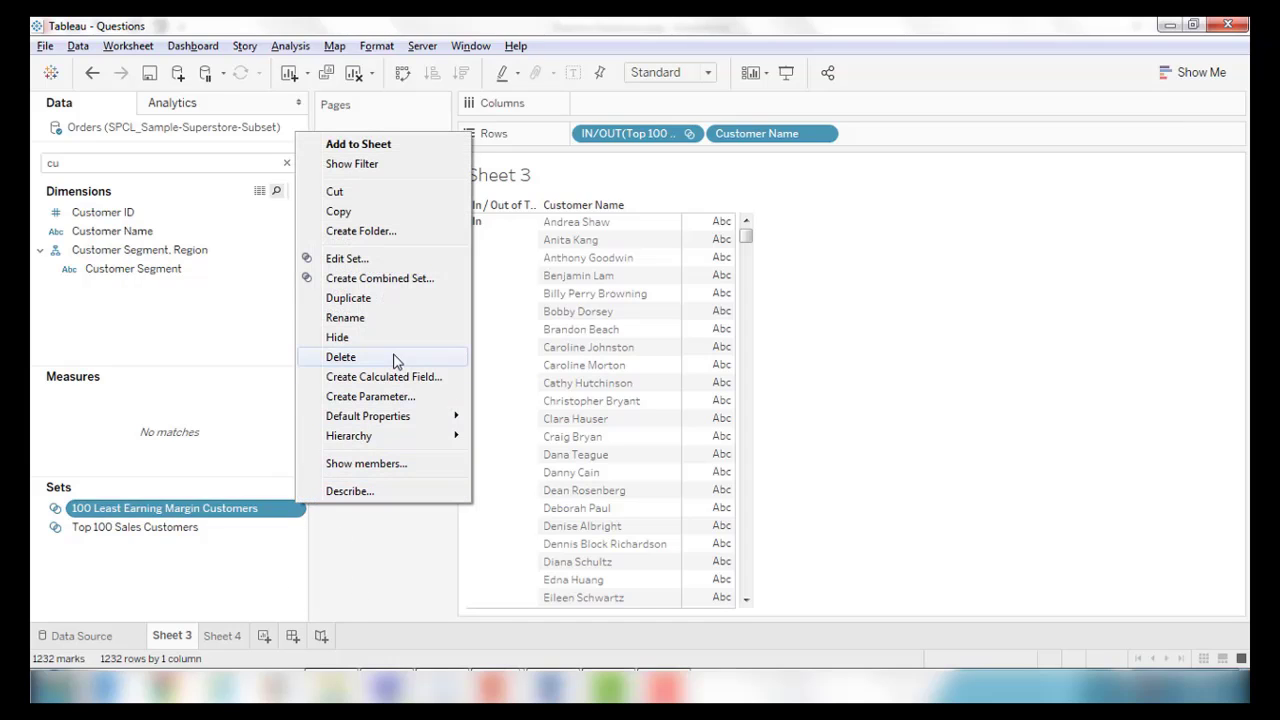
click(423, 278)
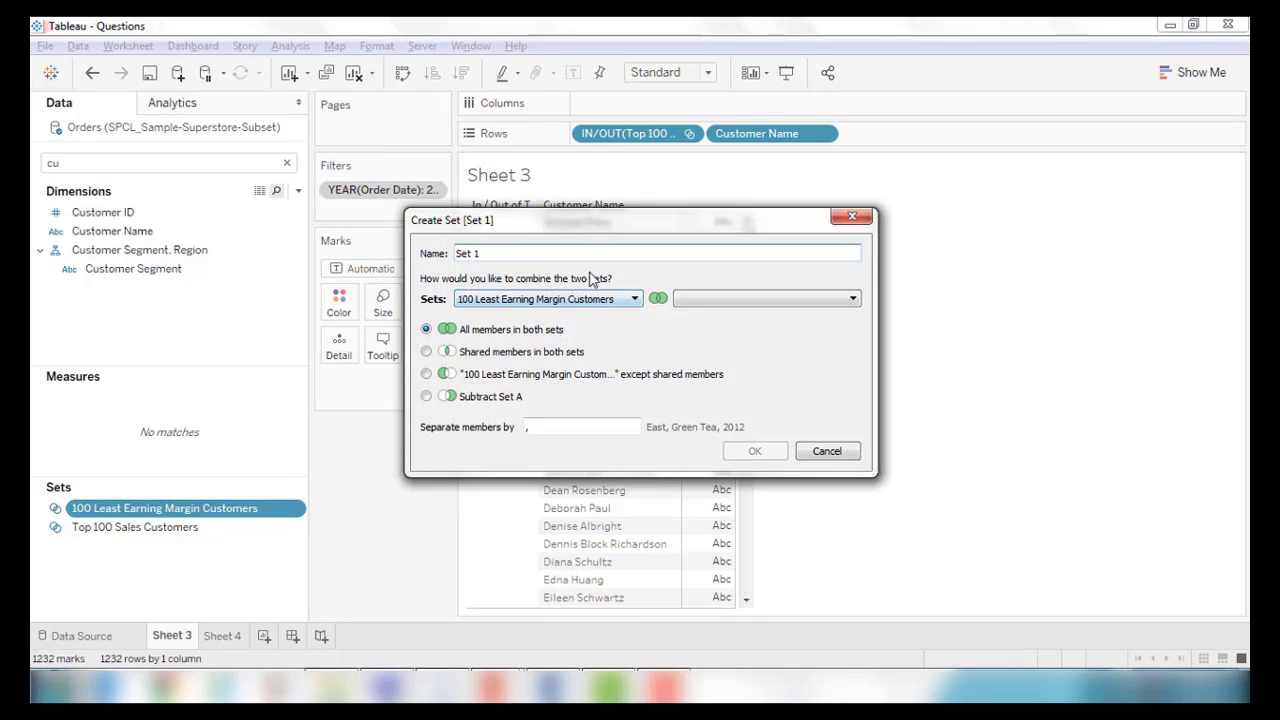
click(706, 300)
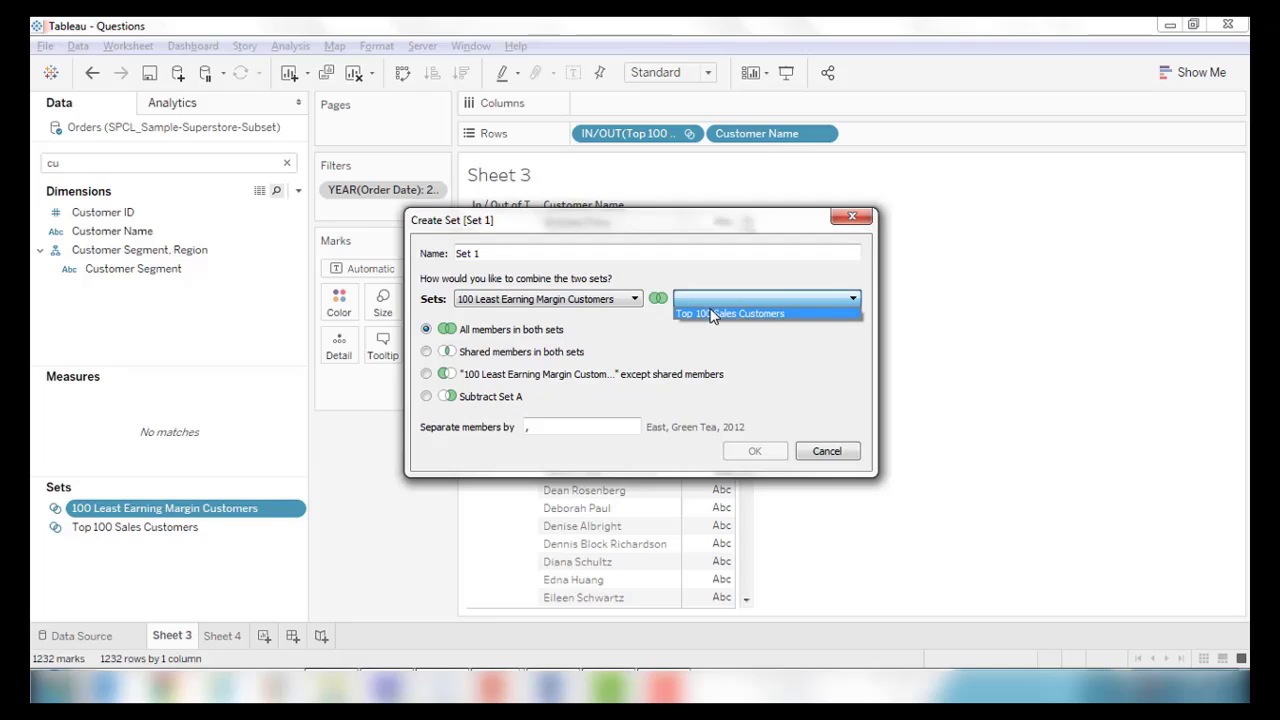
click(709, 313)
Name the combined set "Top 100 Customers in low earning customers list", keep only shared members in both sets, and create it
drag(551, 257, 378, 254)
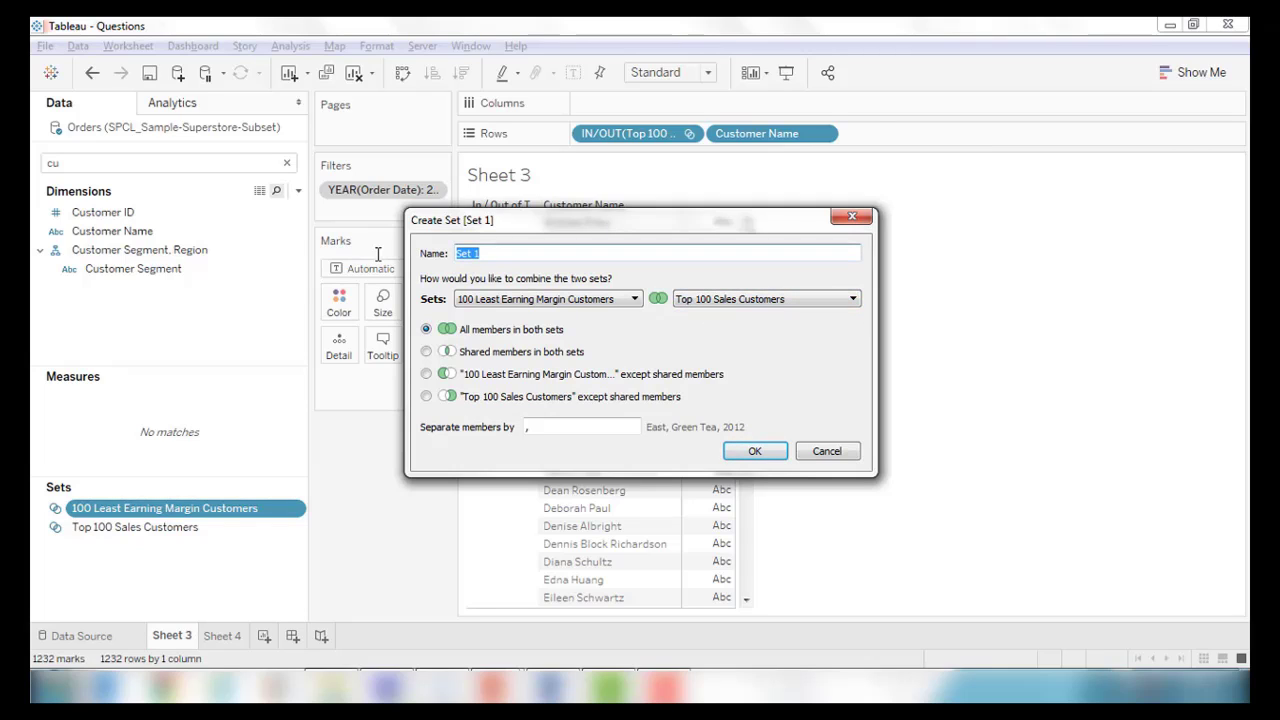
text(Top 100 Customers in low )
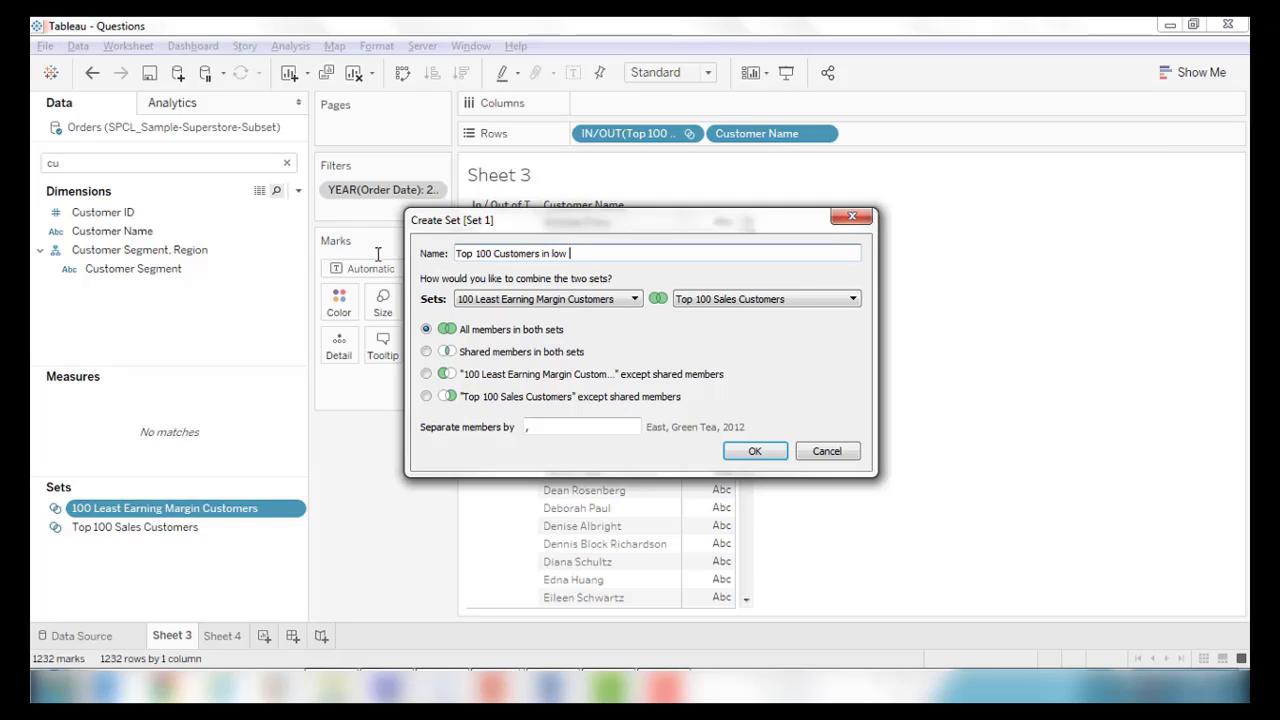
text(earning customers list)
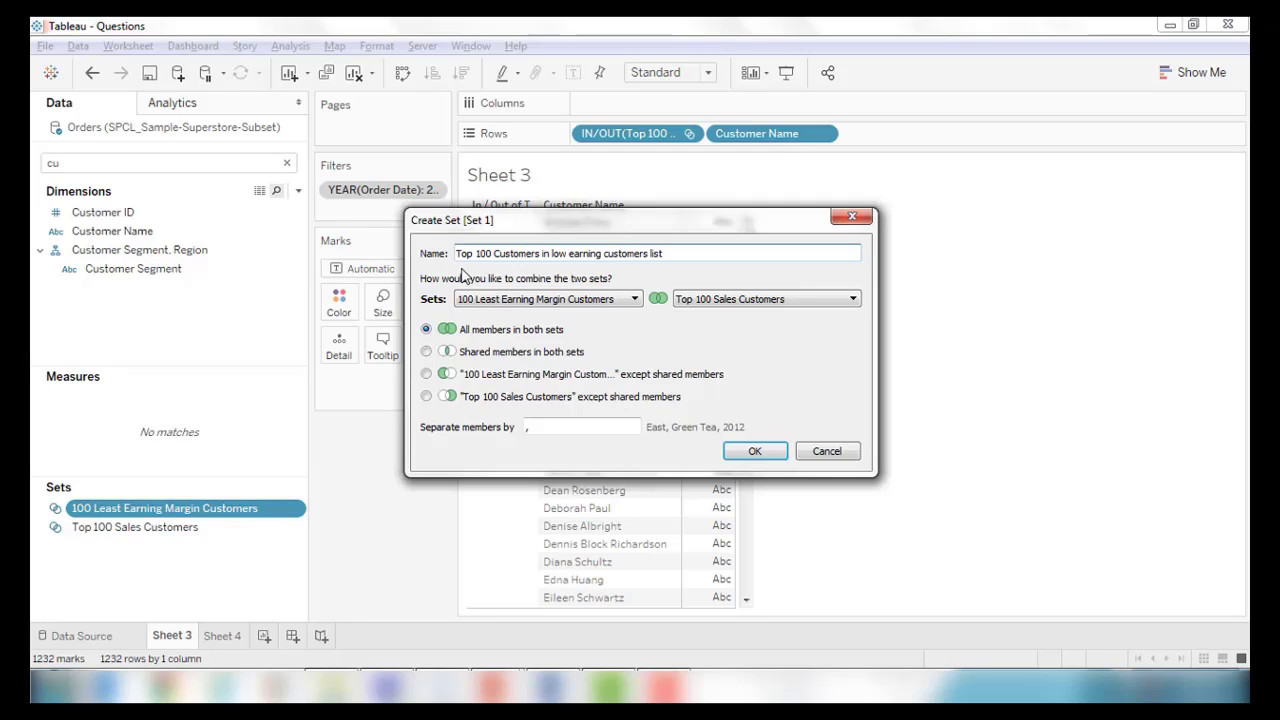
click(428, 352)
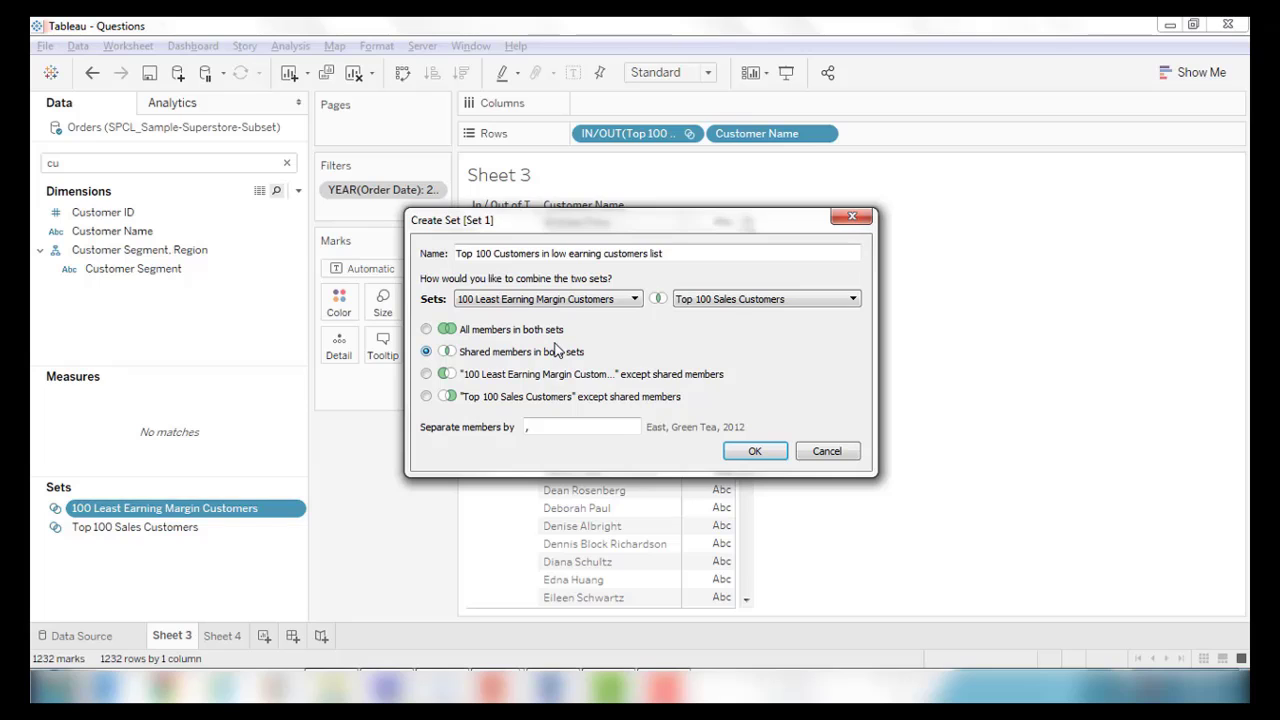
click(757, 452)
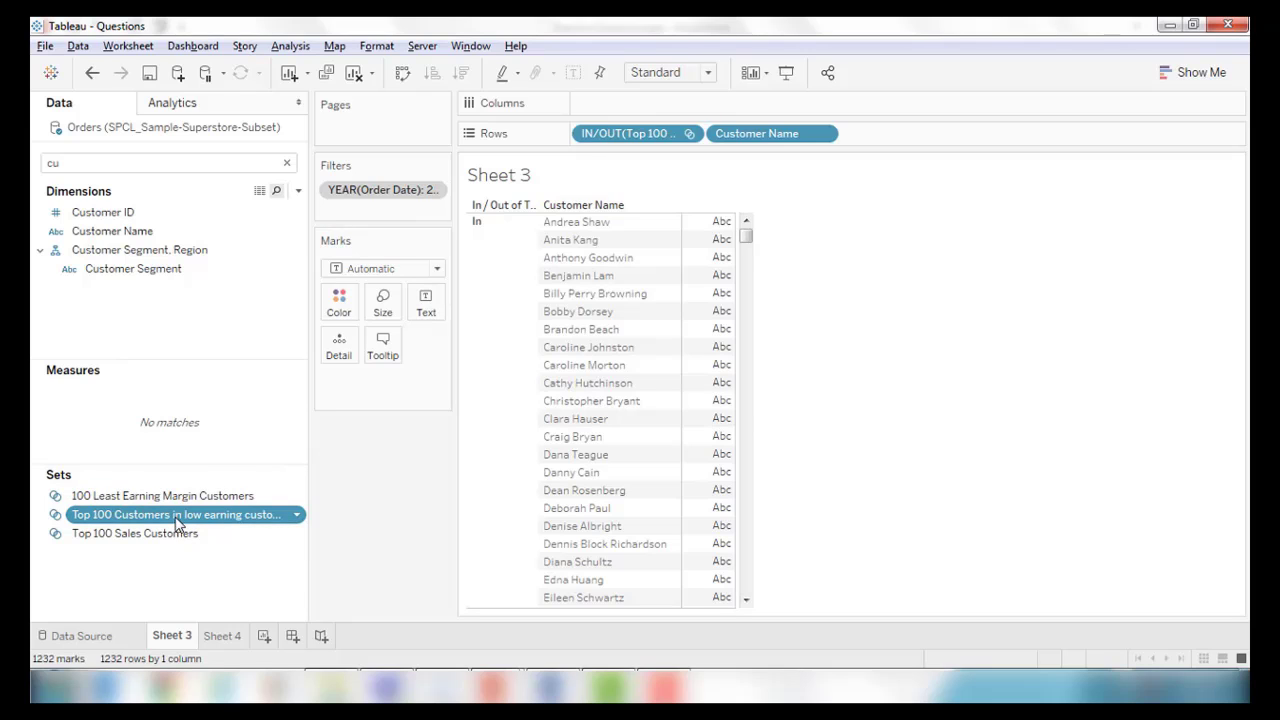
Filter Sheet 3 by the new combined set, then find the Sales measure and place it on the columns
drag(177, 521, 429, 223)
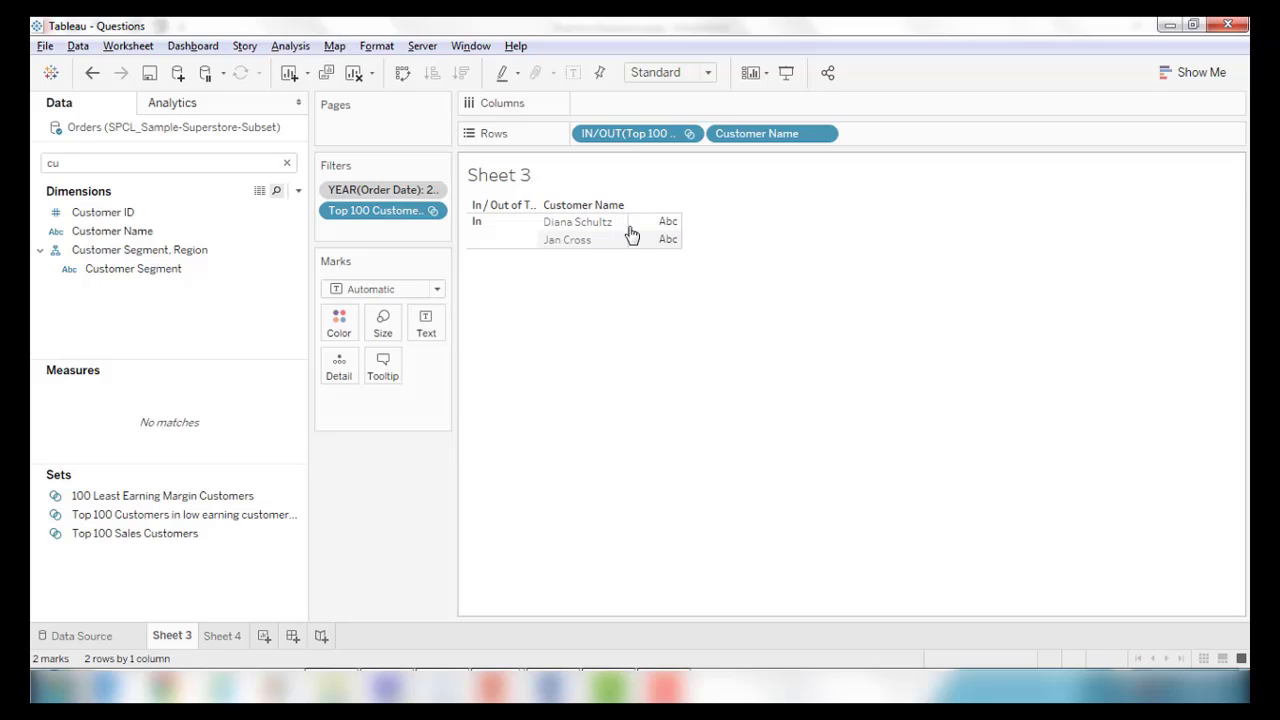
click(125, 163)
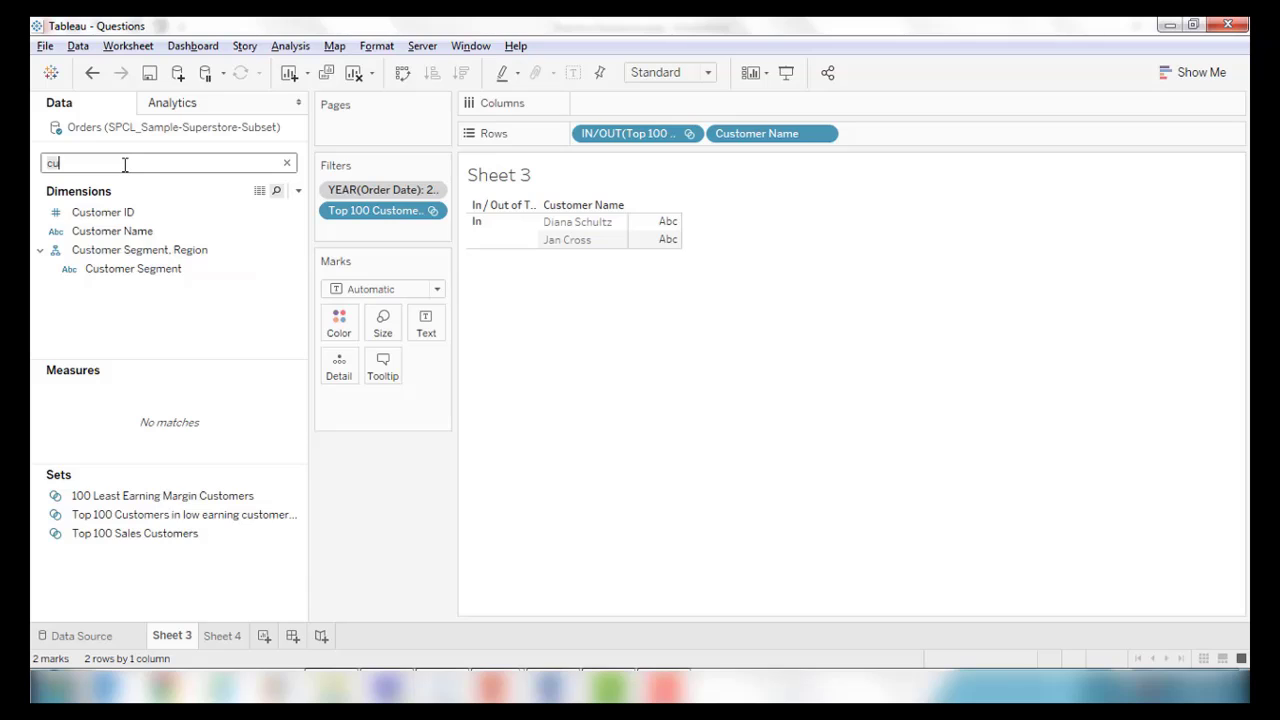
text(sa)
click(97, 354)
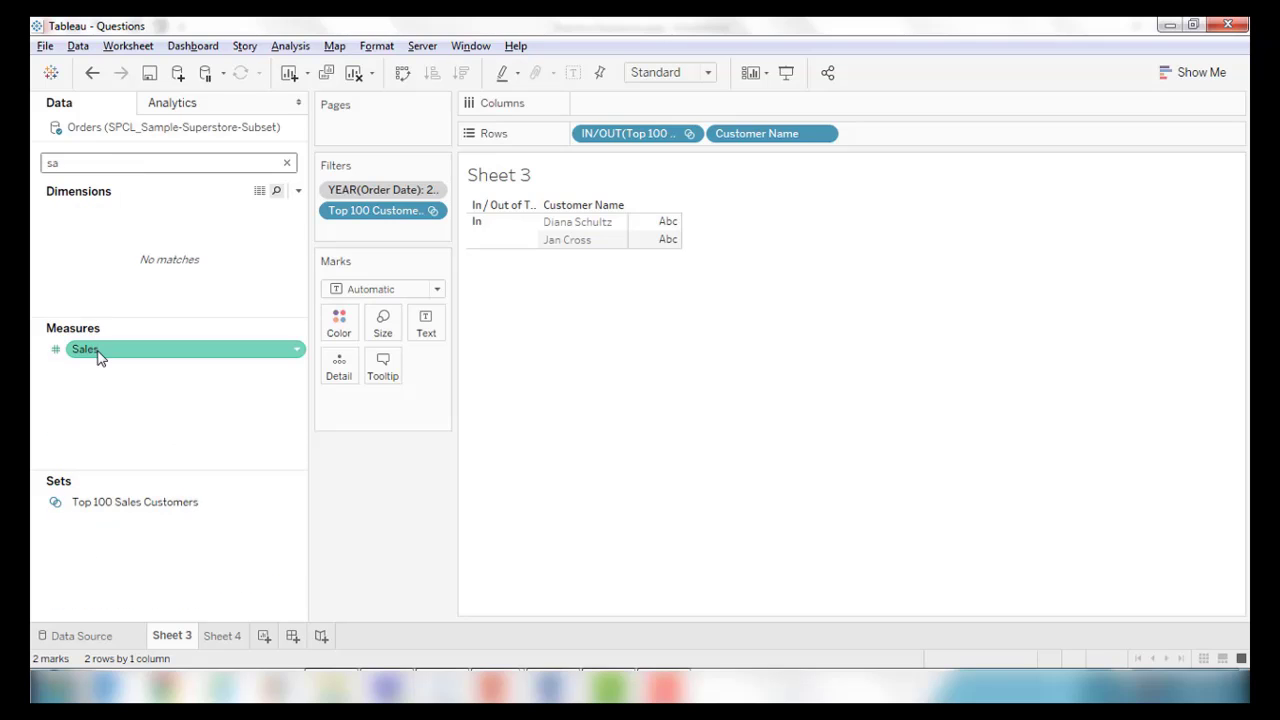
drag(99, 356, 664, 92)
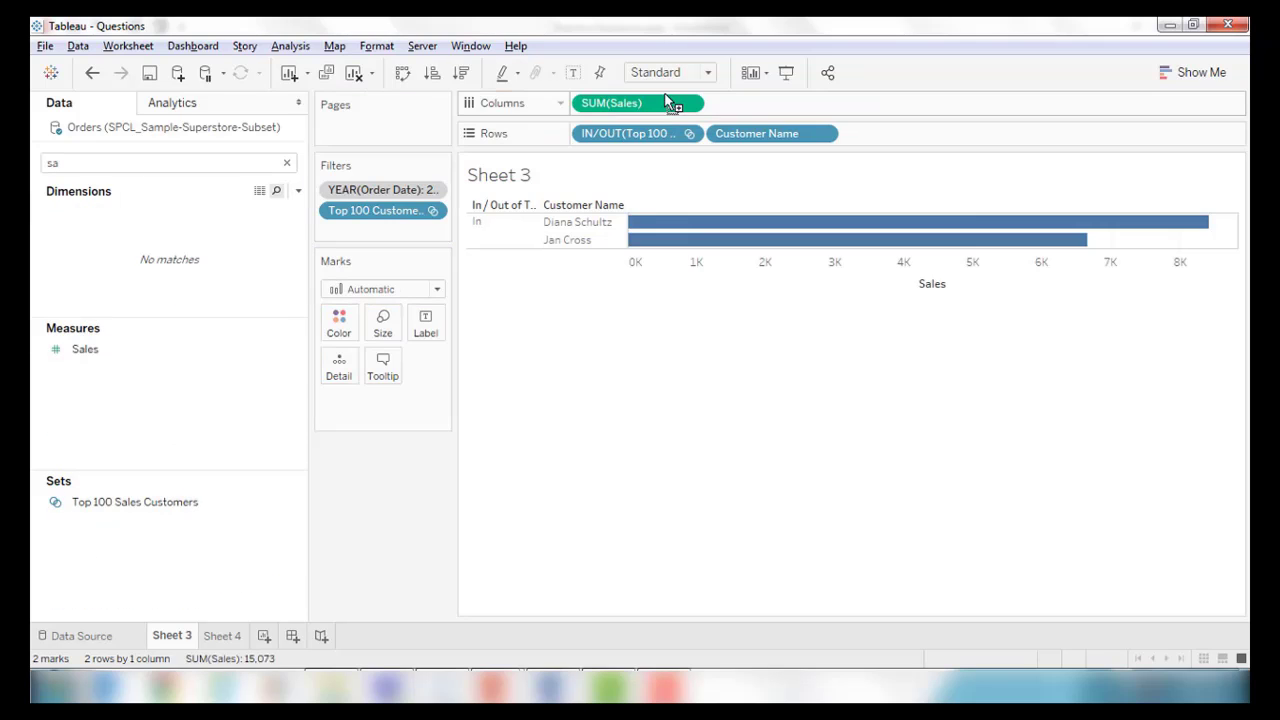
Find the Product Base Margin measure and place it after Sales on the columns
double_click(107, 162)
text(pro)
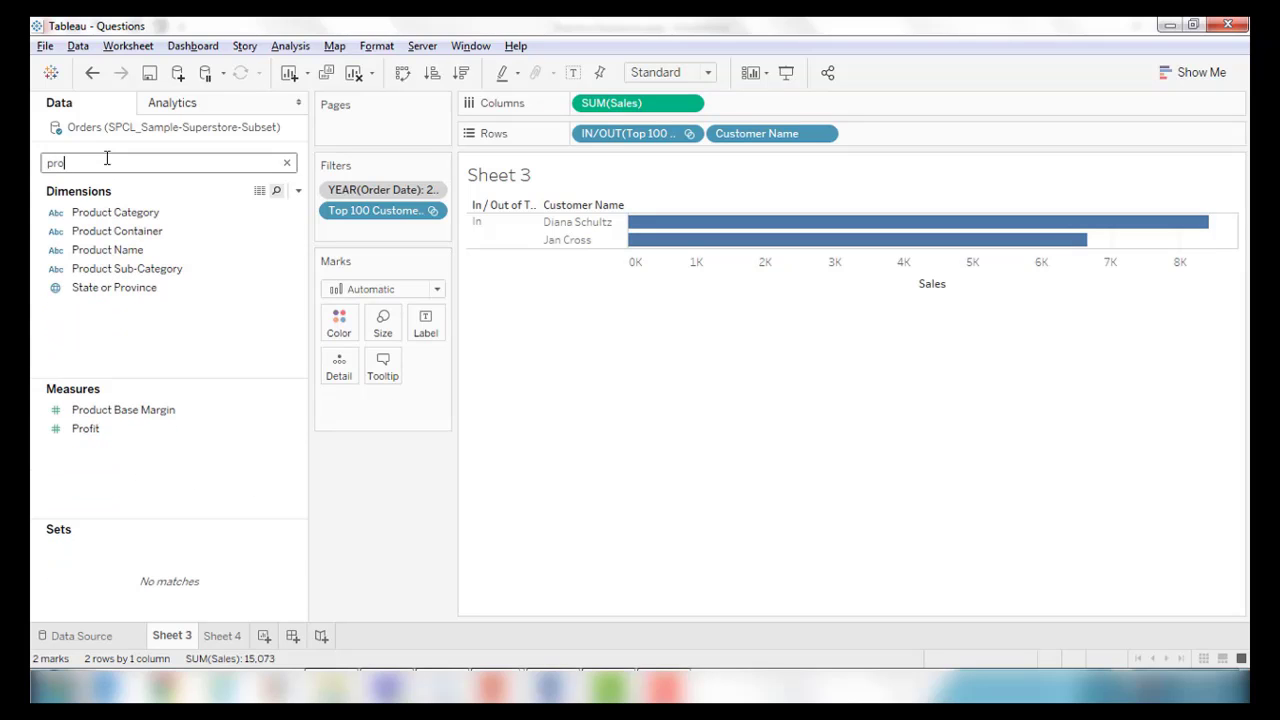
drag(115, 410, 829, 108)
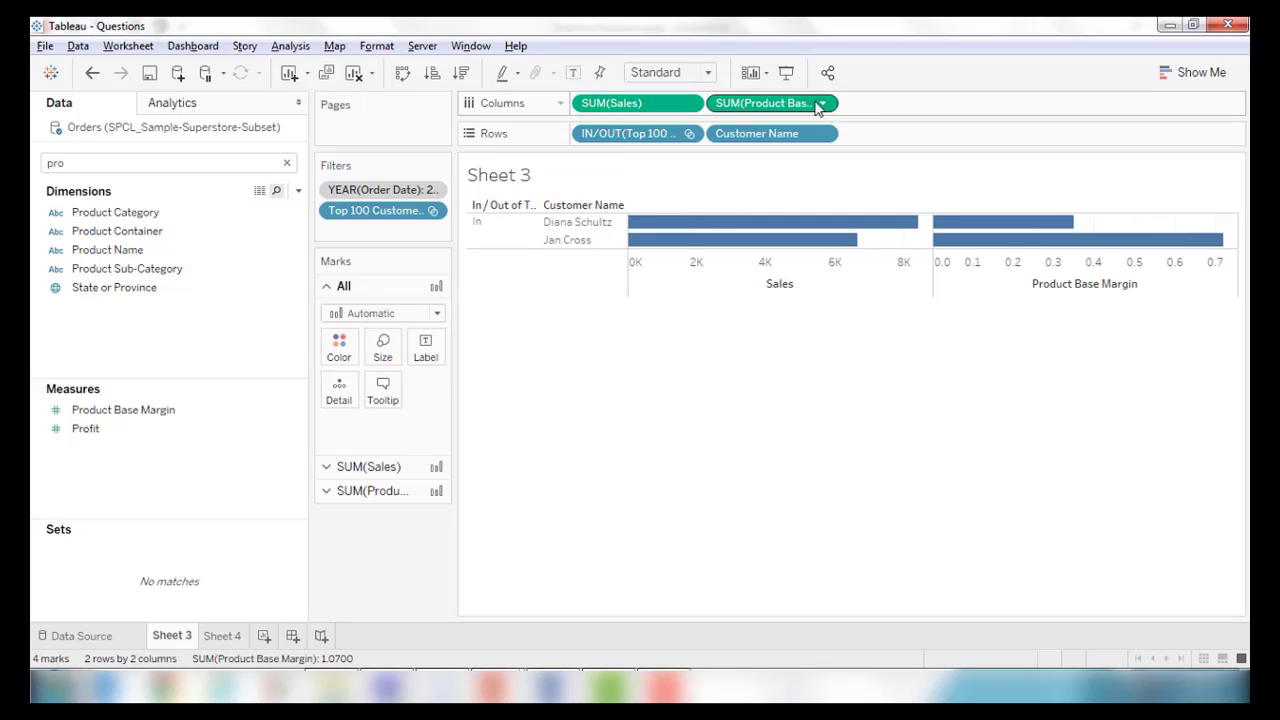
Aggregate Product Base Margin on the columns as Average and show mark labels on its bars
click(822, 104)
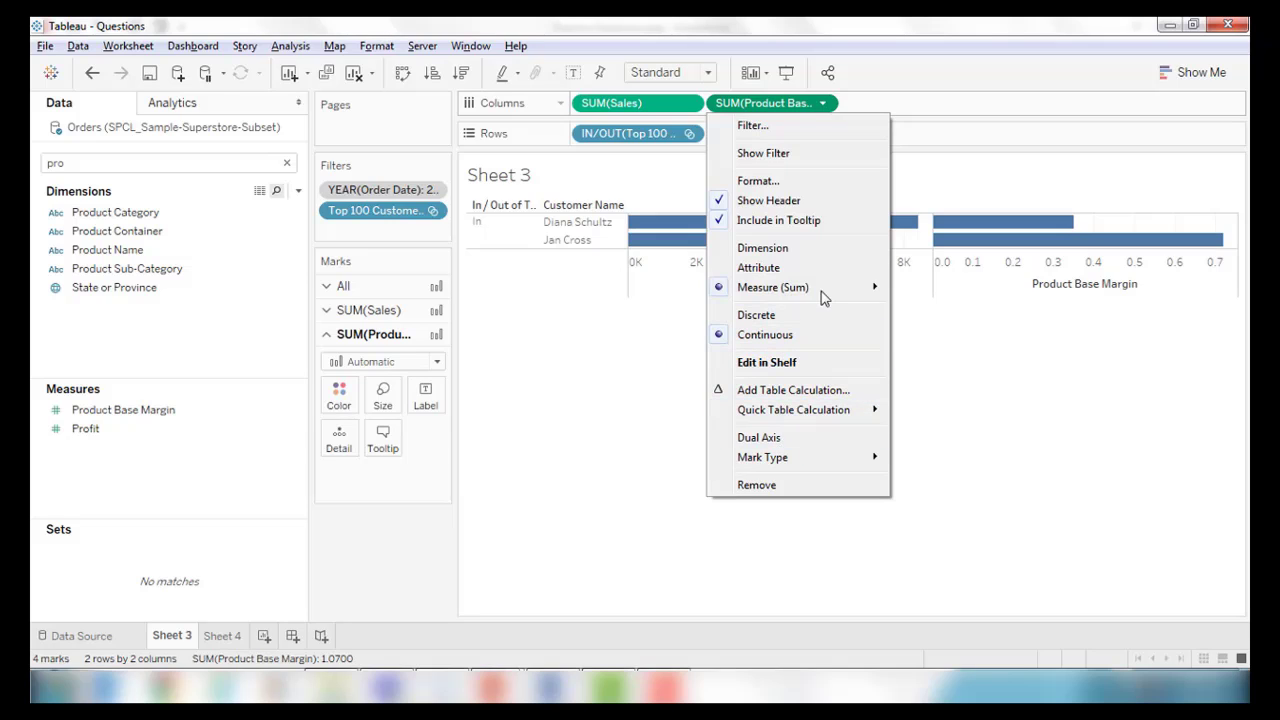
mouse_move(827, 290)
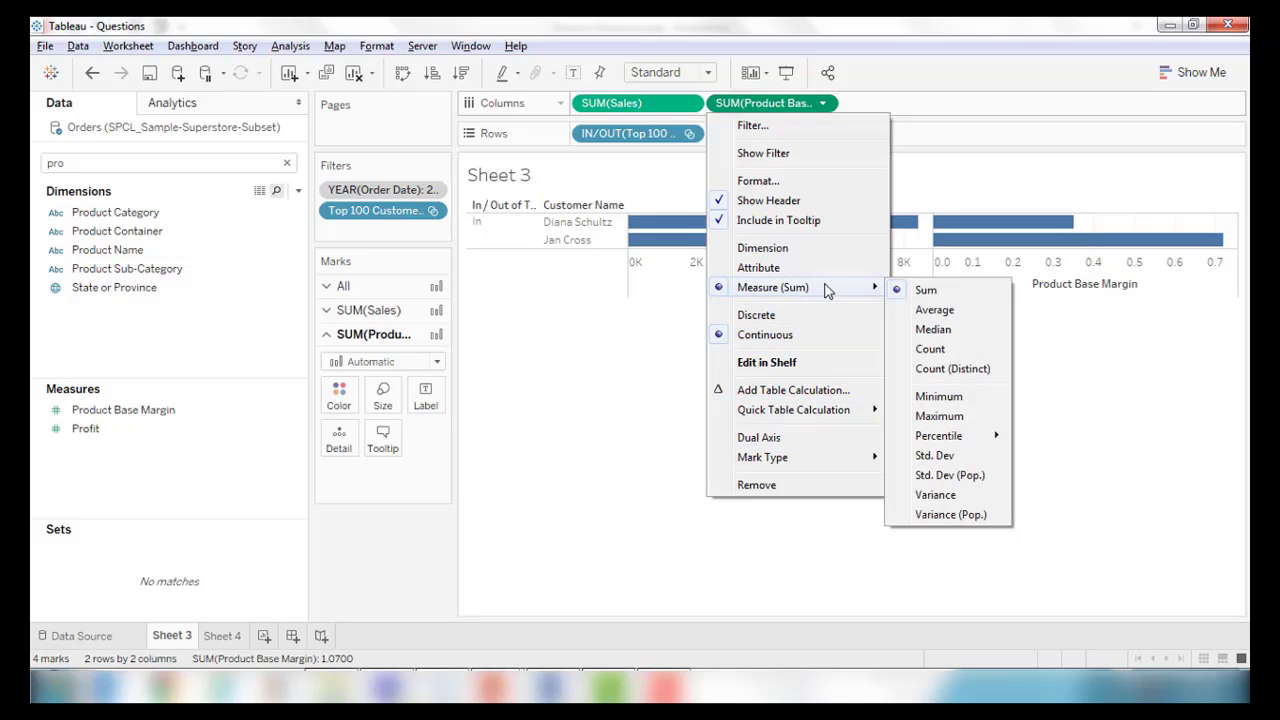
click(935, 310)
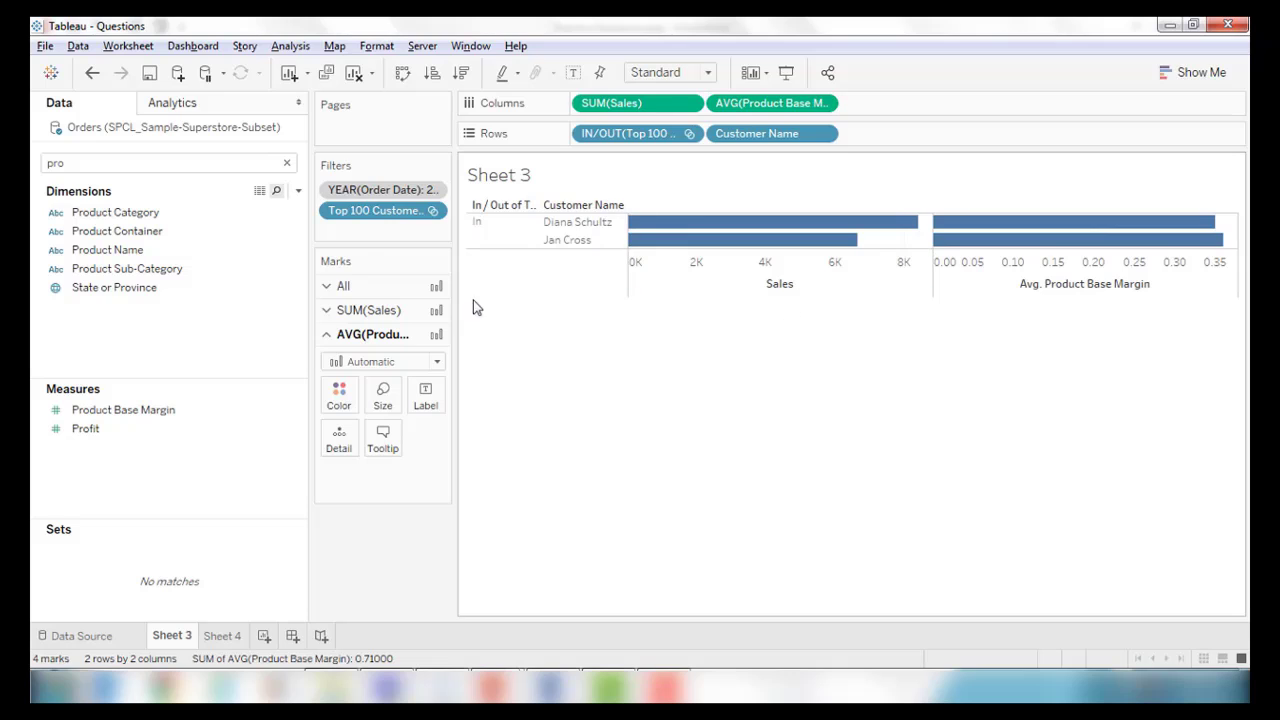
click(430, 403)
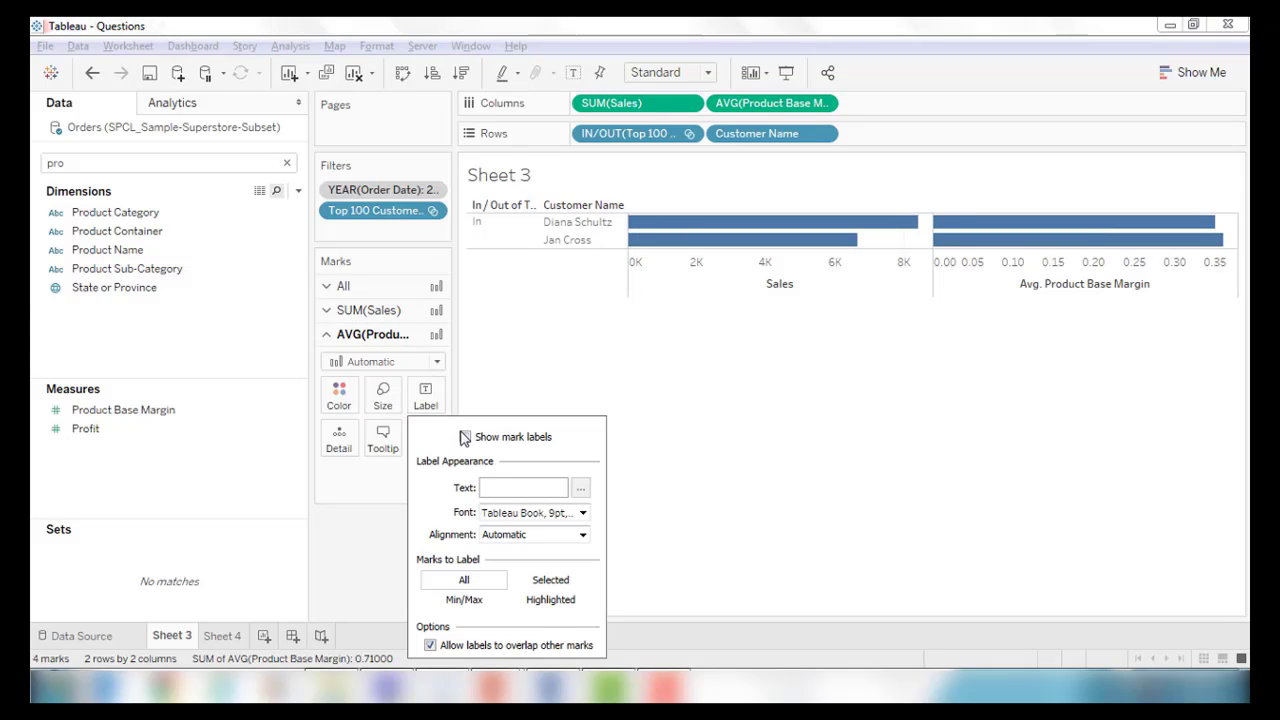
click(464, 437)
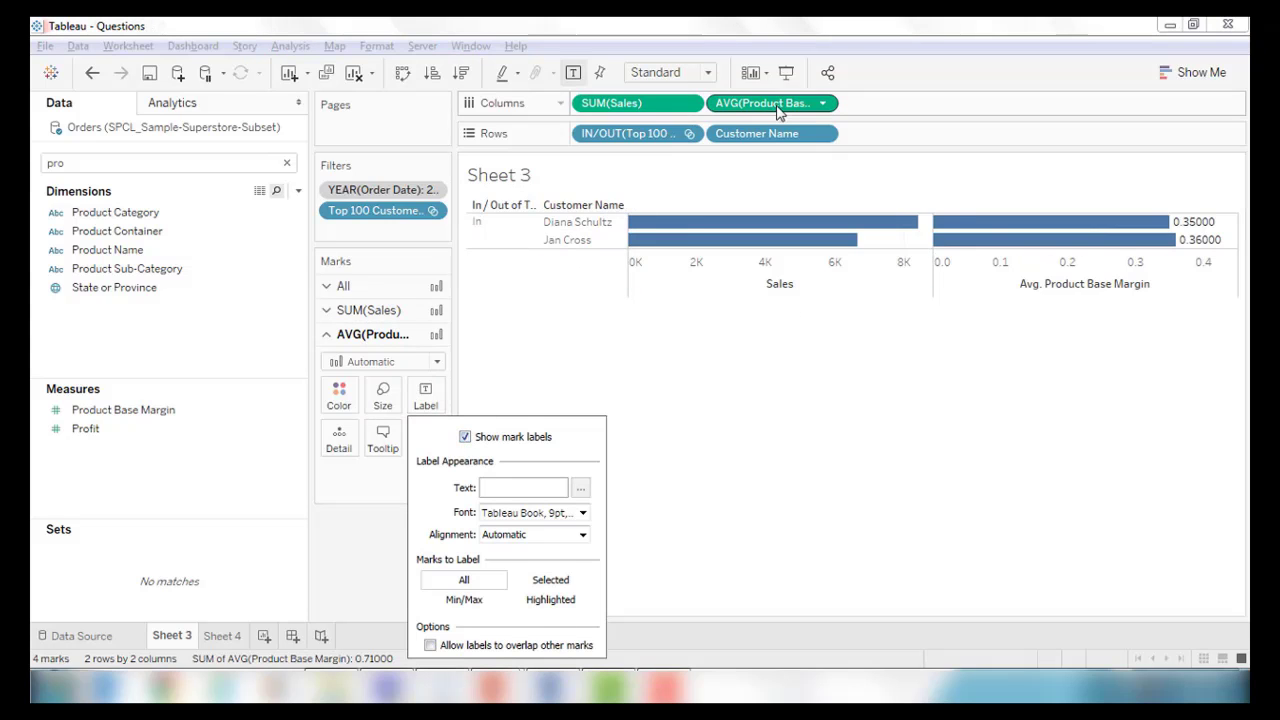
Show mark labels on the Sales bars so each customer's sales value is displayed
click(368, 310)
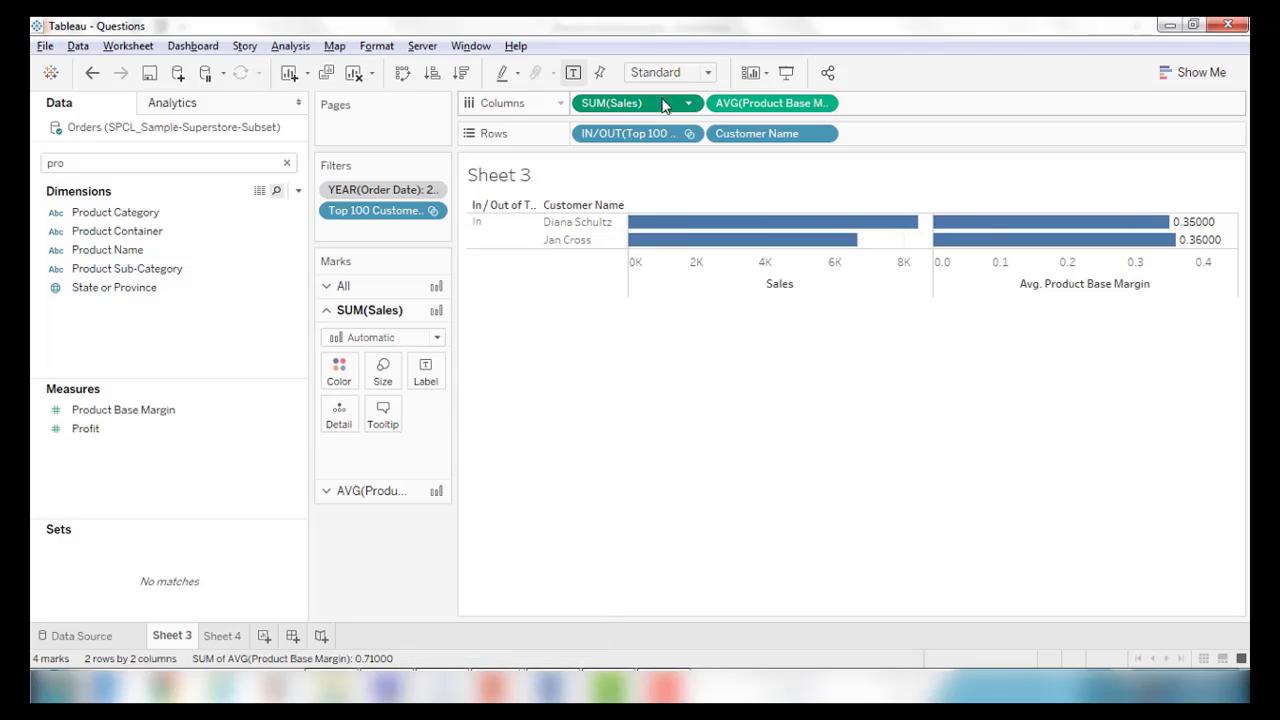
click(428, 373)
click(464, 412)
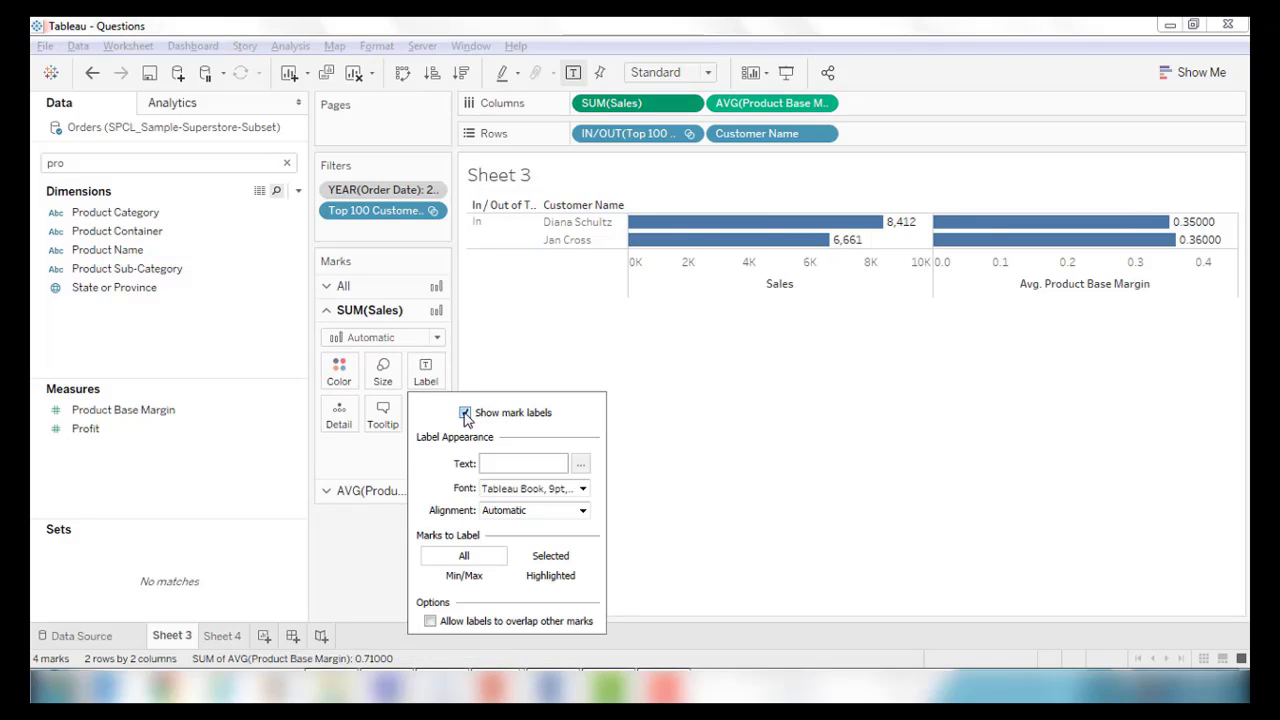
click(840, 370)
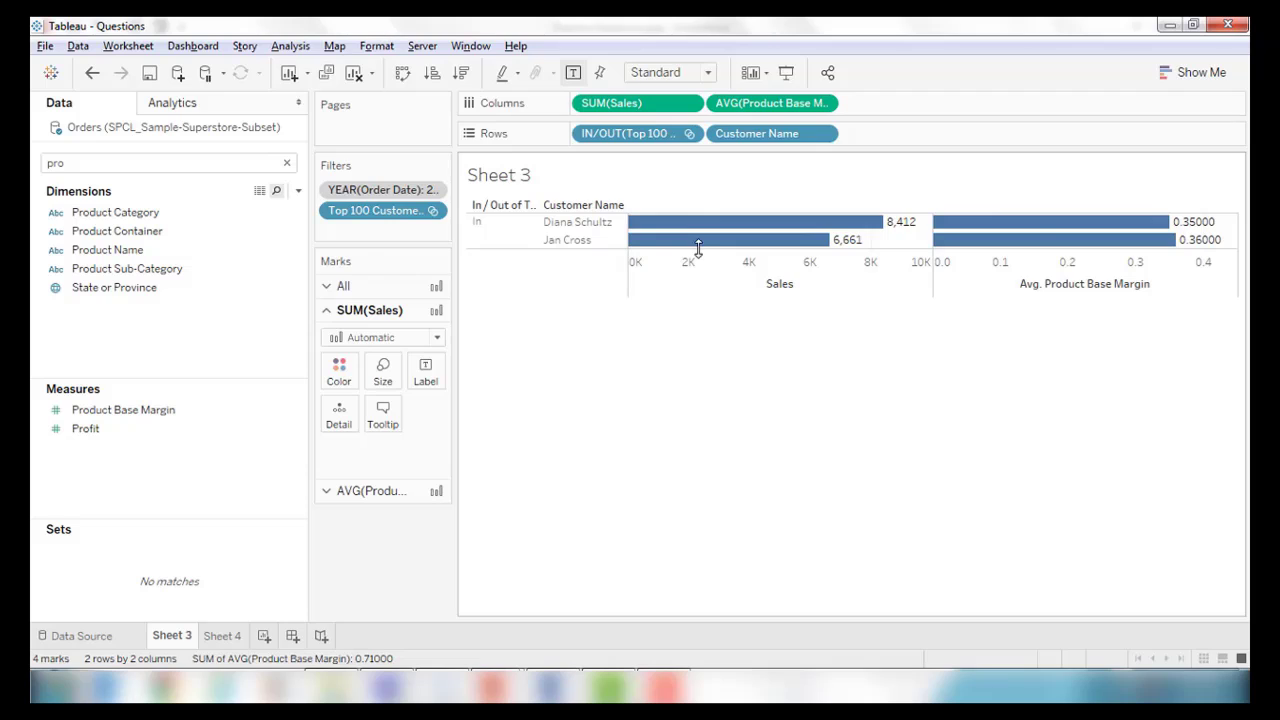
mouse_move(735, 229)
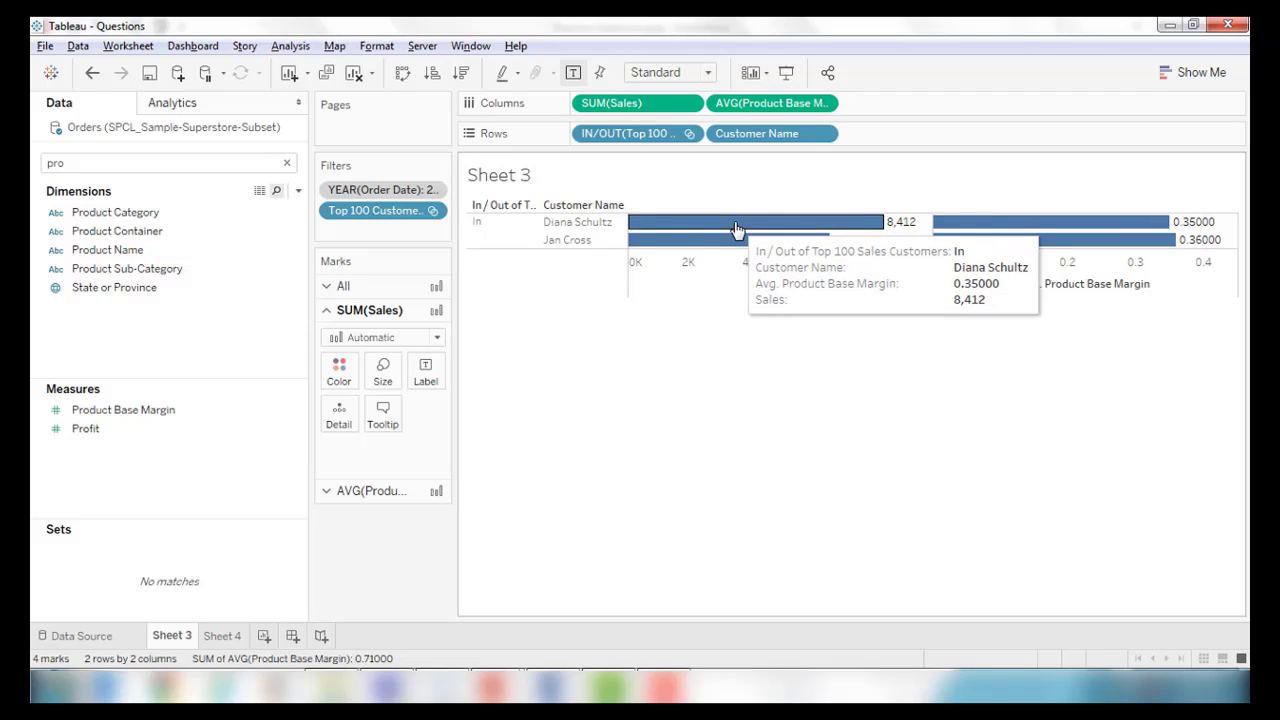
Remove the Order Date year filter from context and add it back to context to compare the effect on the chart
click(432, 192)
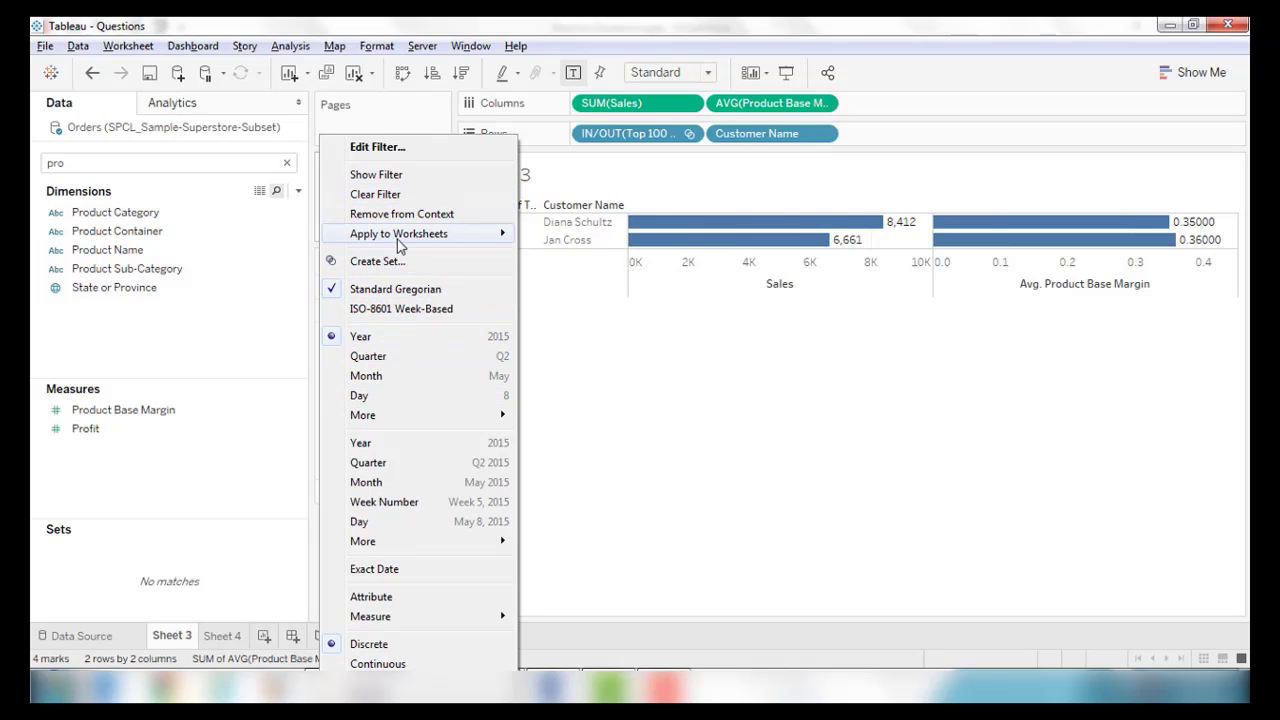
mouse_move(399, 243)
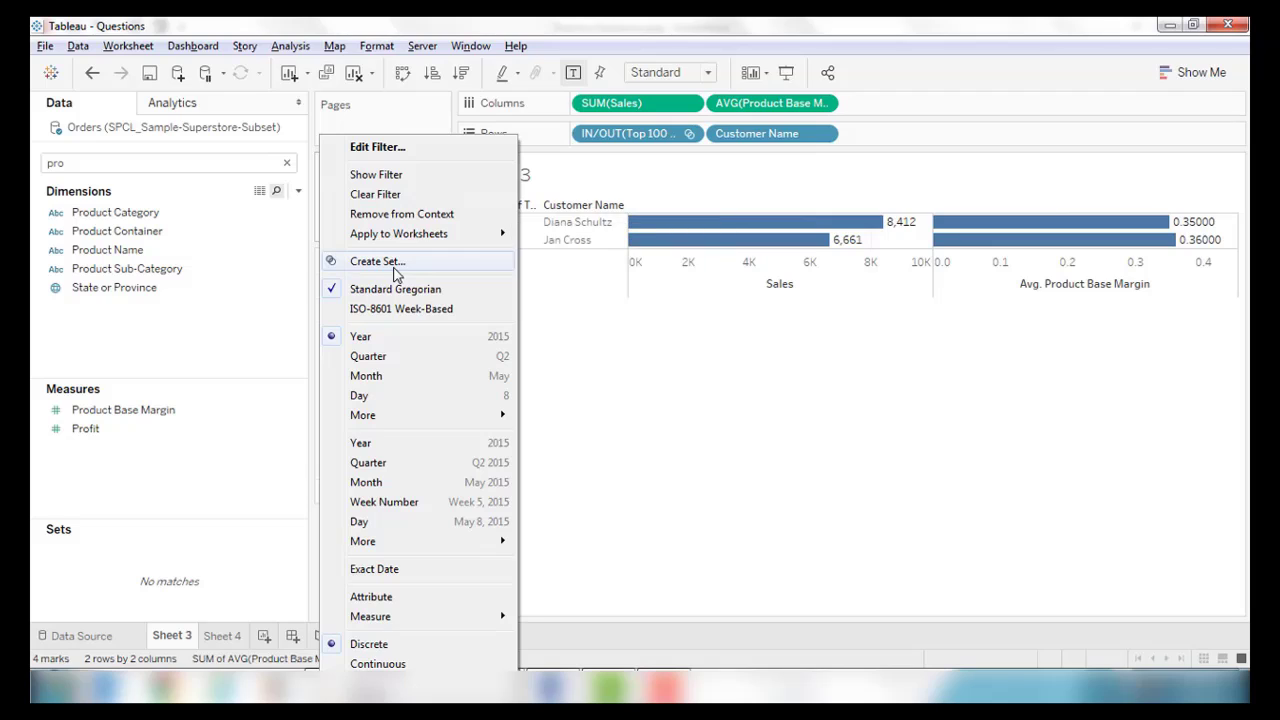
click(380, 215)
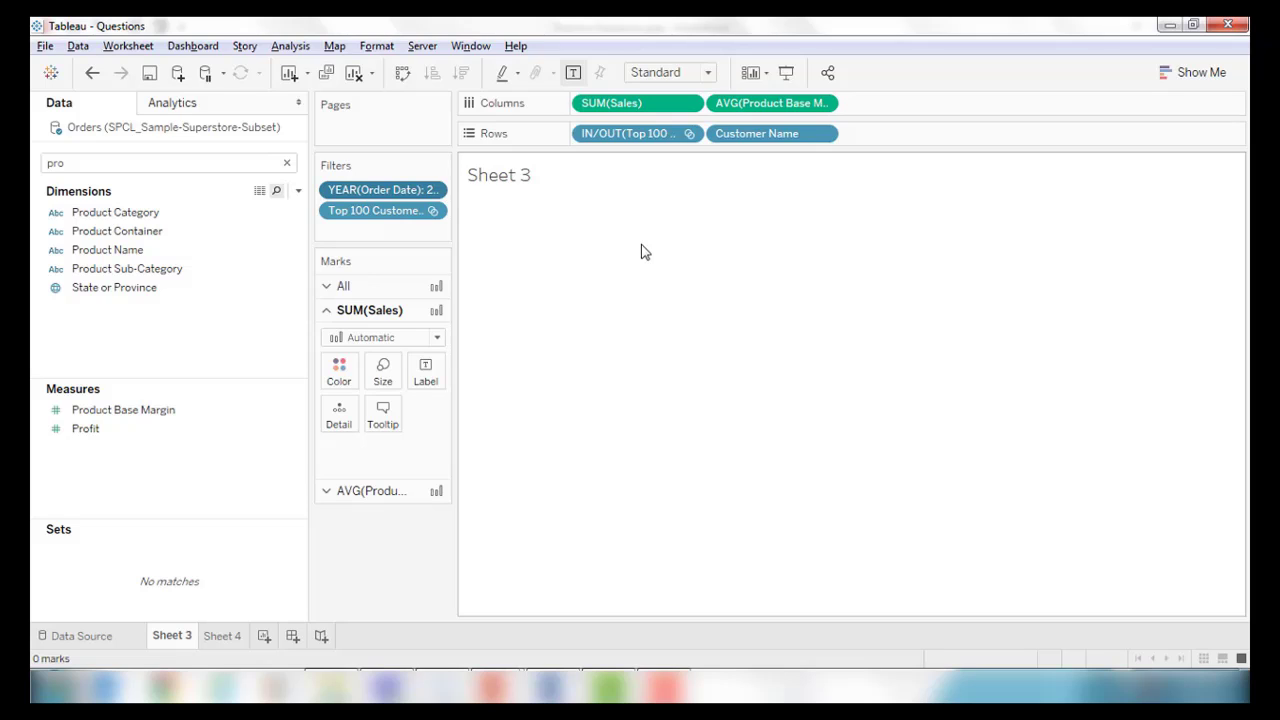
click(432, 195)
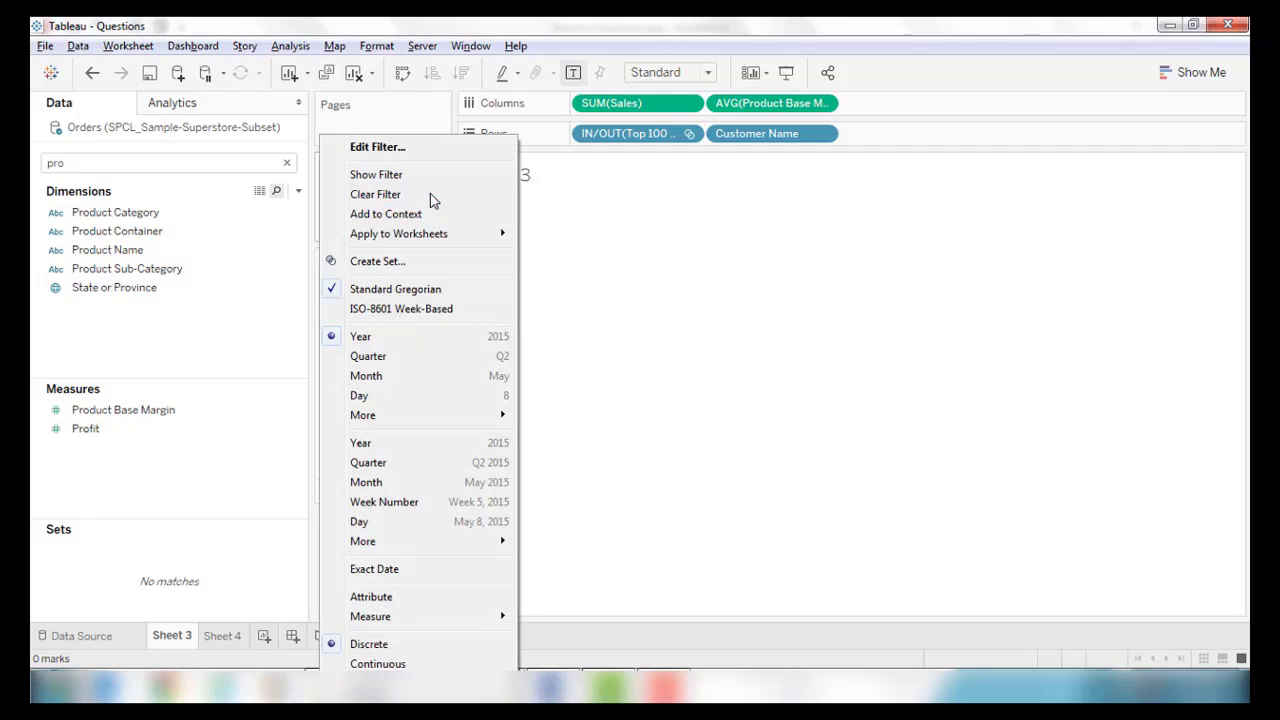
click(432, 215)
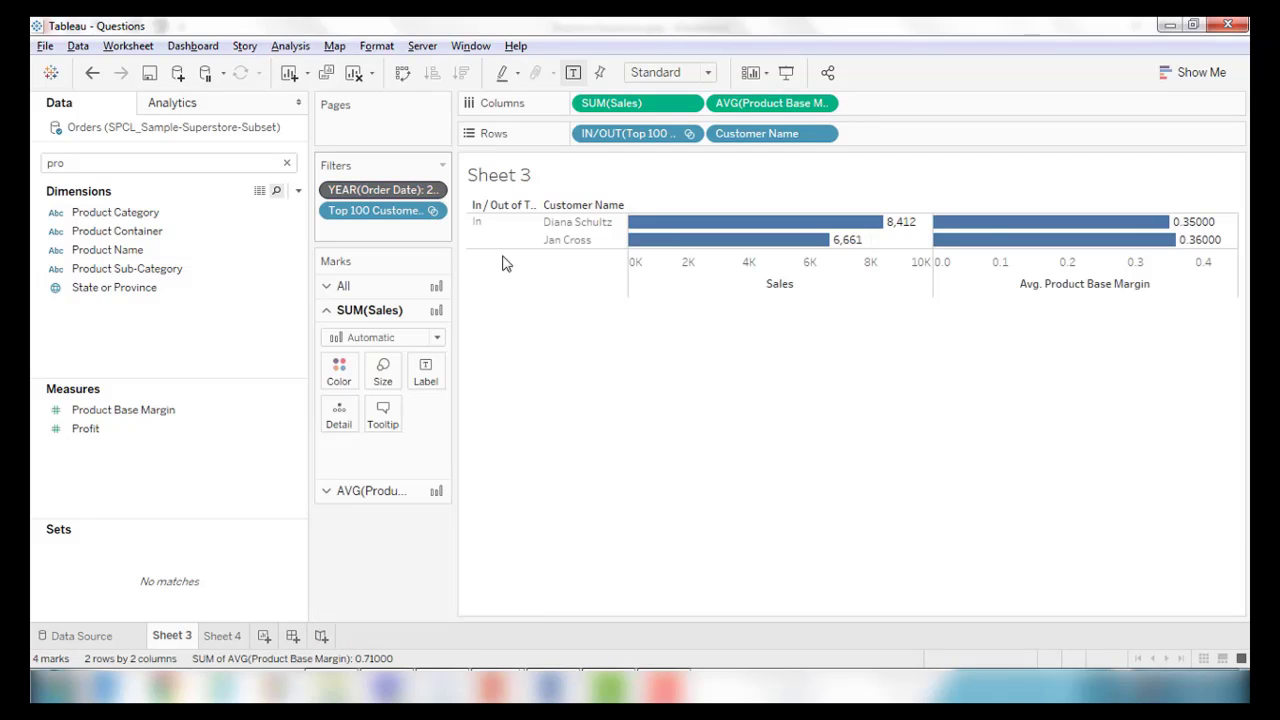